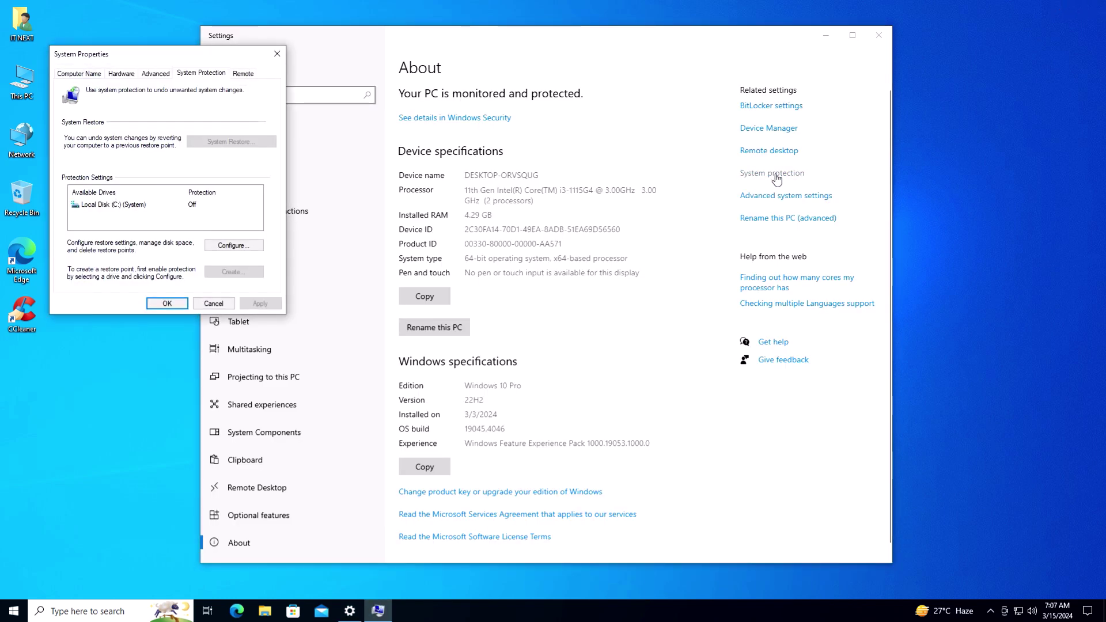
# Close Settings and switch system protection on for Local Disk (C:)
pyautogui.click(877, 35)
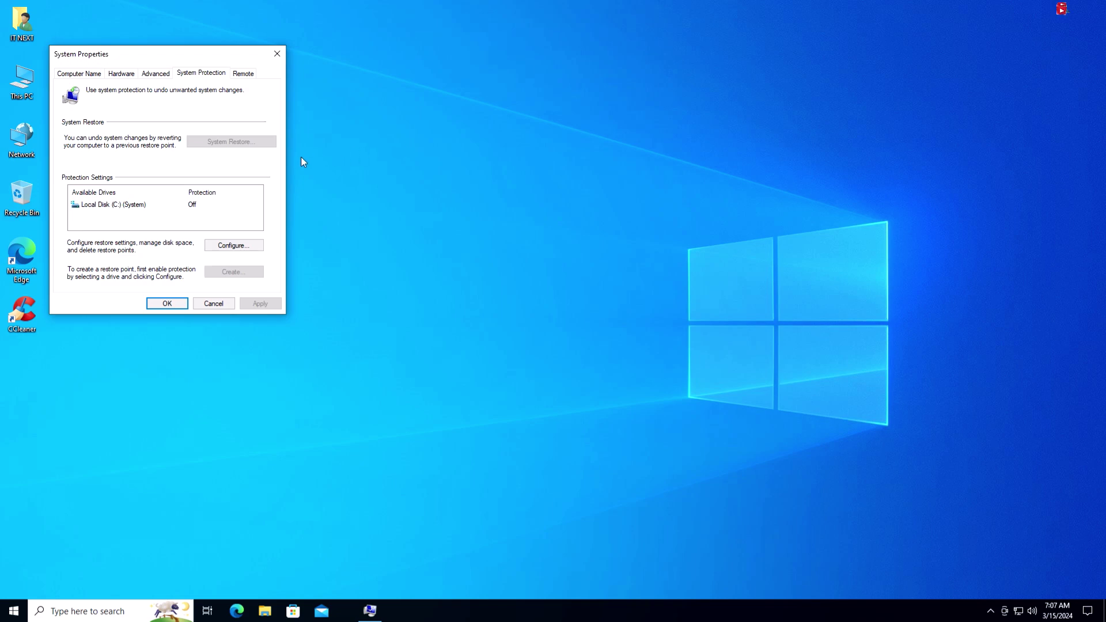
pyautogui.click(144, 205)
pyautogui.click(236, 247)
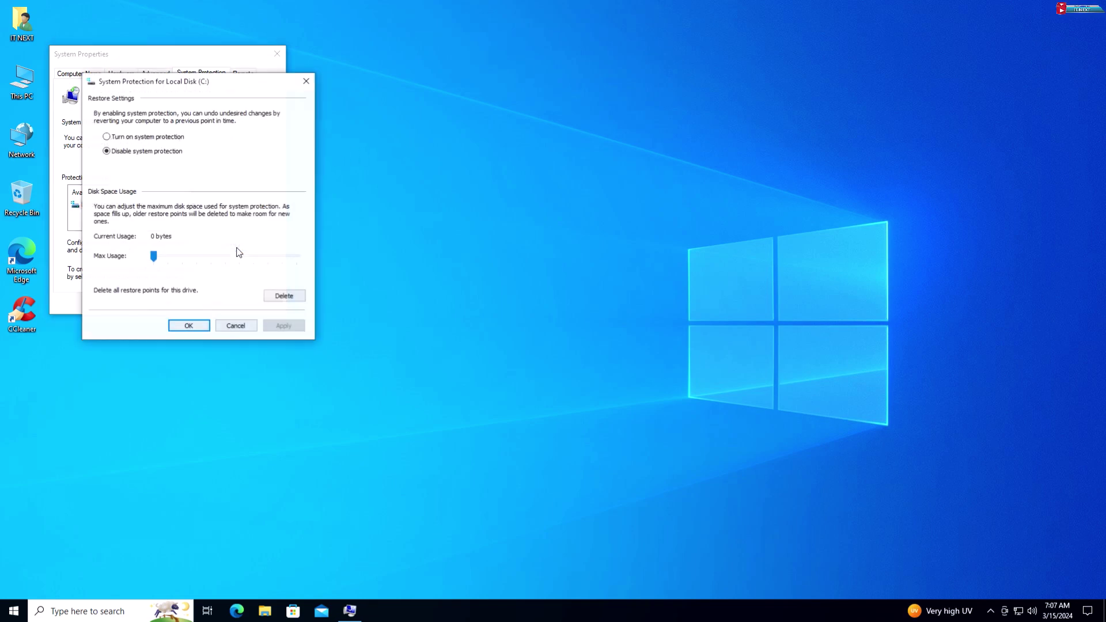
pyautogui.click(153, 138)
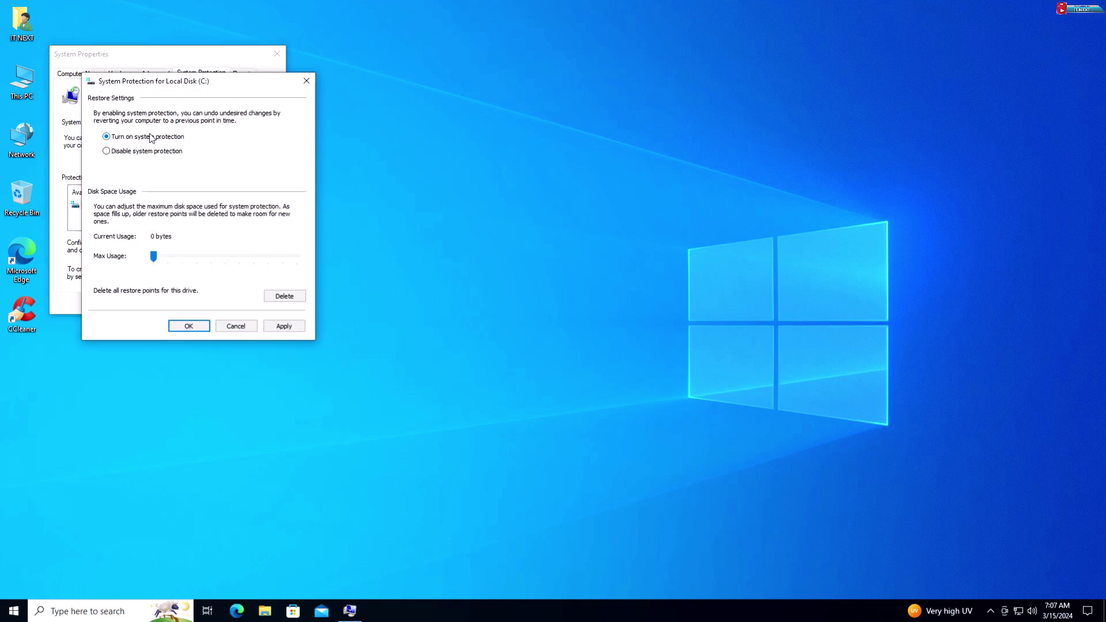
pyautogui.click(286, 325)
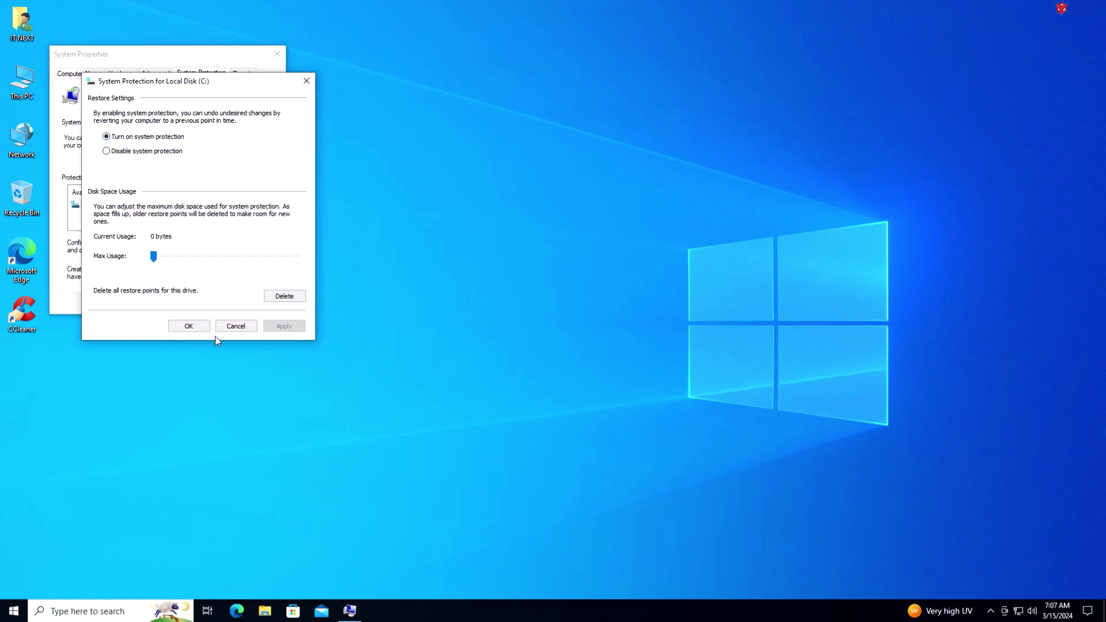
pyautogui.click(196, 326)
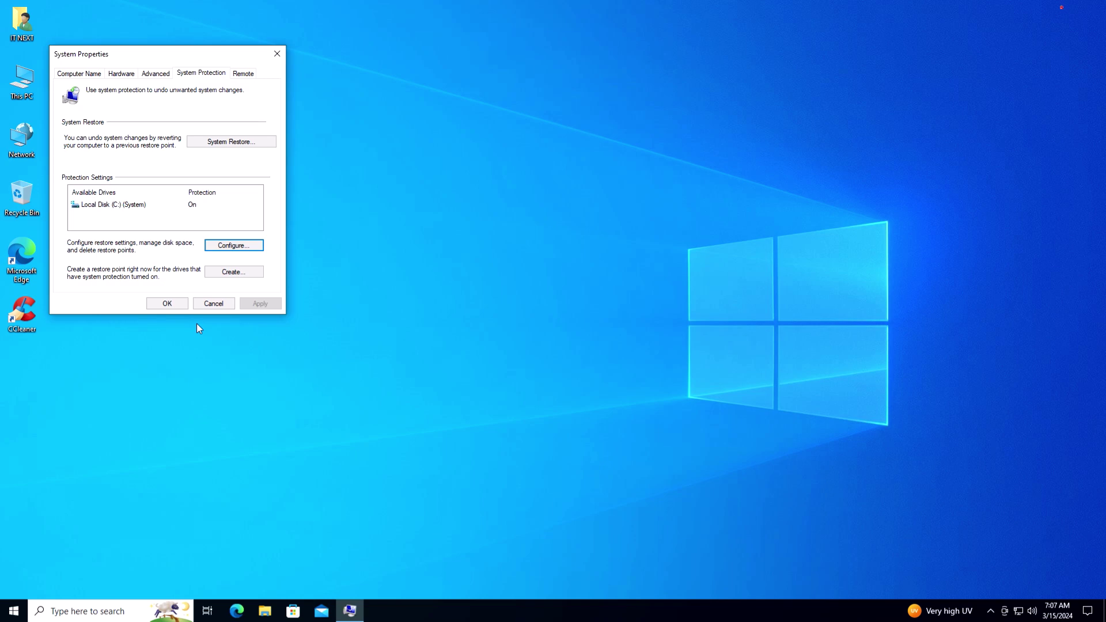
pyautogui.click(226, 278)
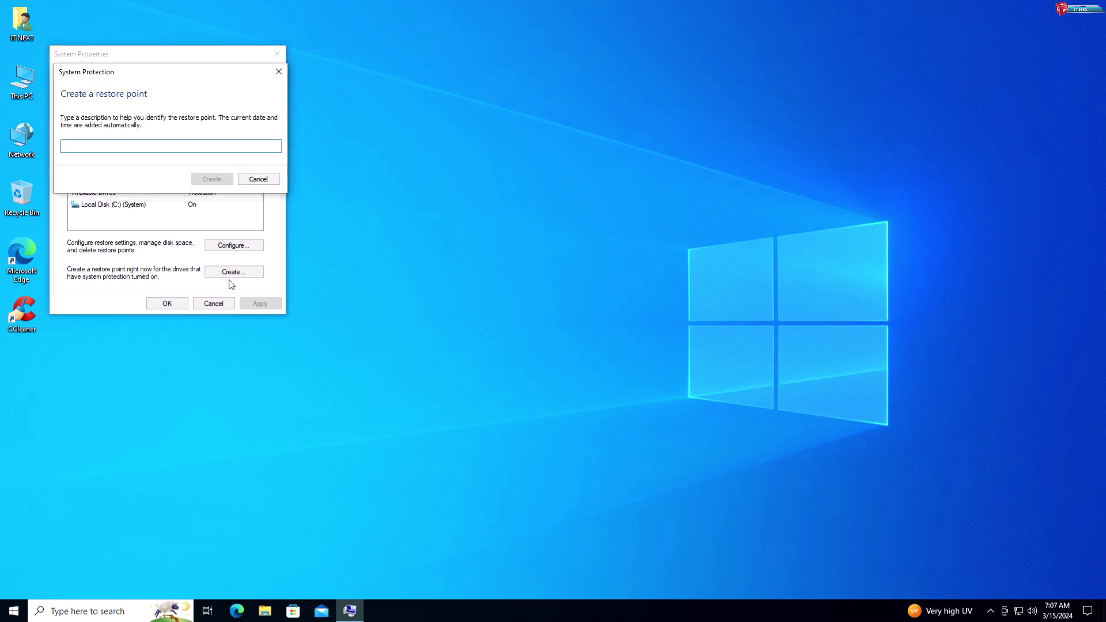
# Create a restore point named 'kest', then close System Properties after it succeeds
pyautogui.write('kest')
pyautogui.click(217, 178)
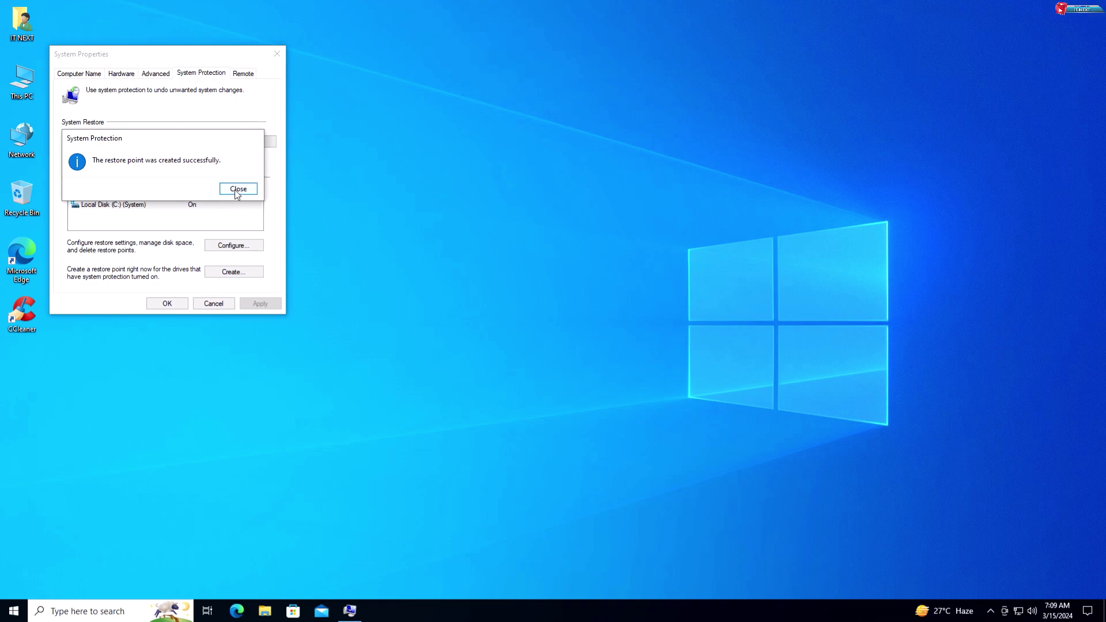
pyautogui.click(237, 189)
pyautogui.click(175, 303)
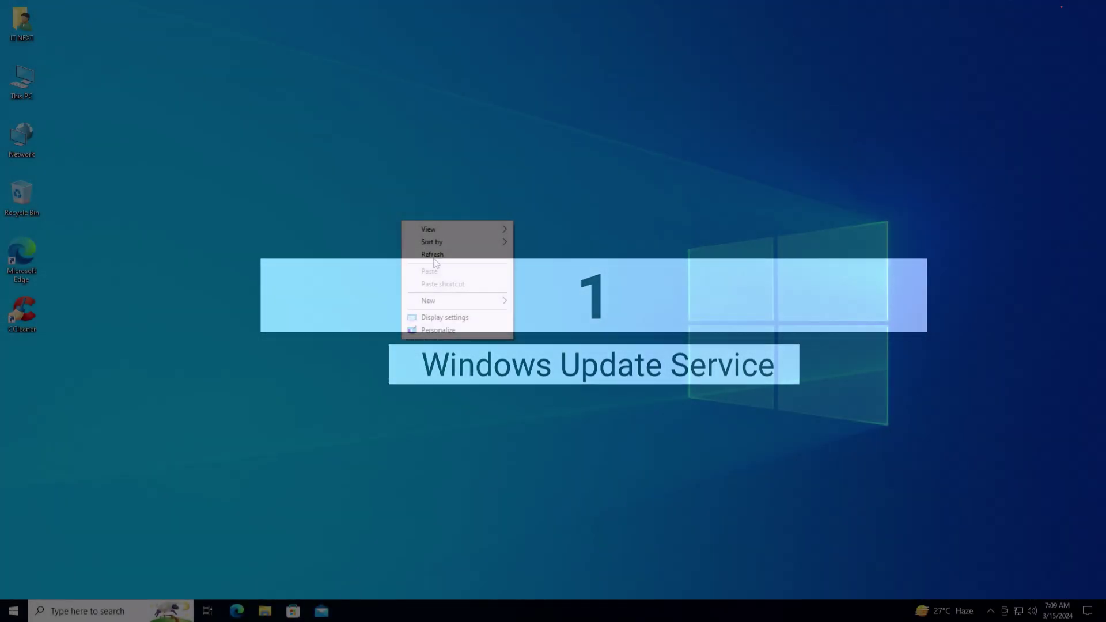
pyautogui.click(437, 254)
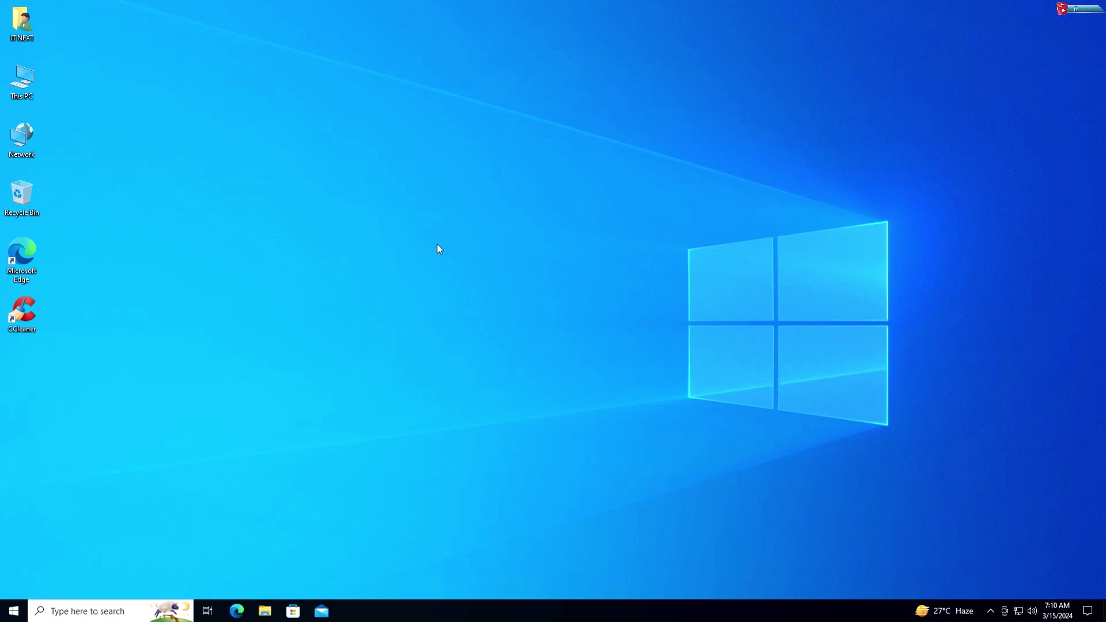
# Launch services.msc from the Run dialog to open the Services console
pyautogui.rightClick(12, 615)
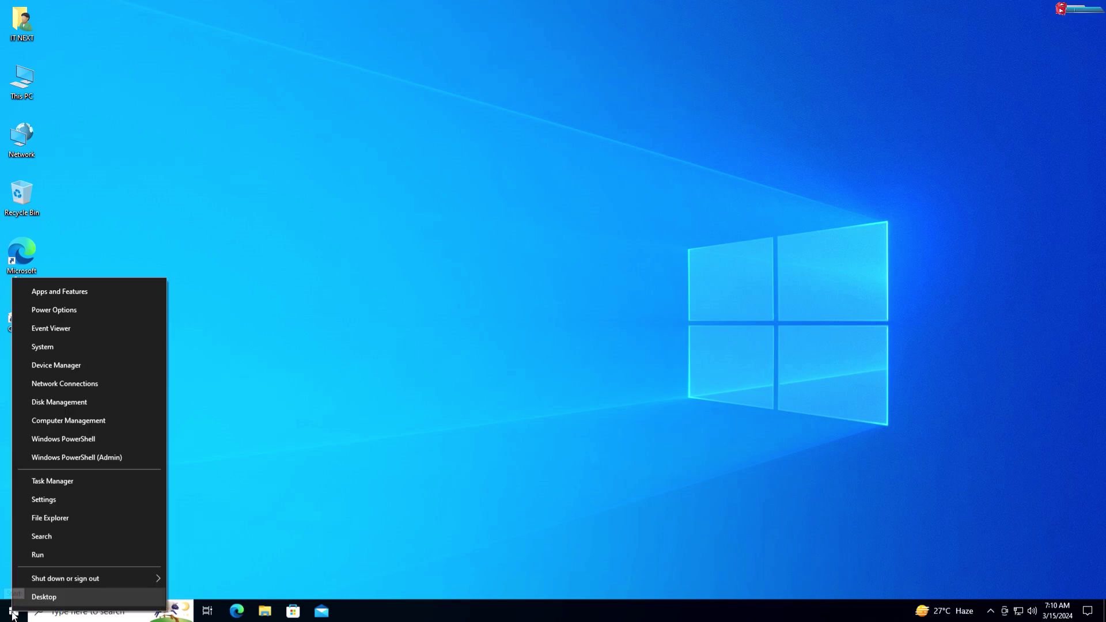
pyautogui.click(38, 555)
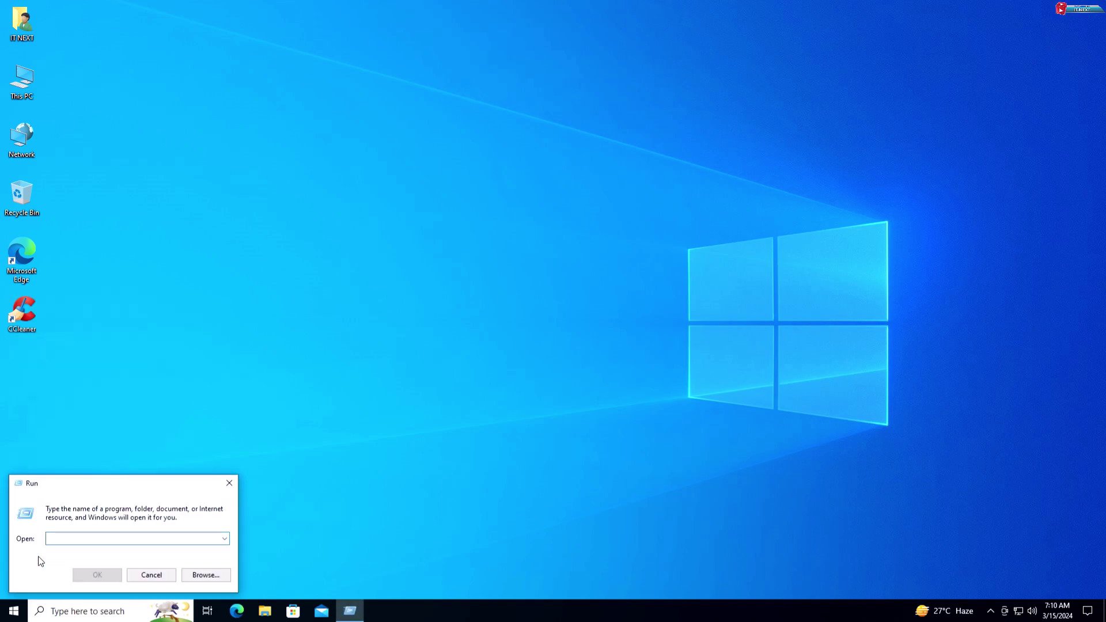
pyautogui.write('services.msc')
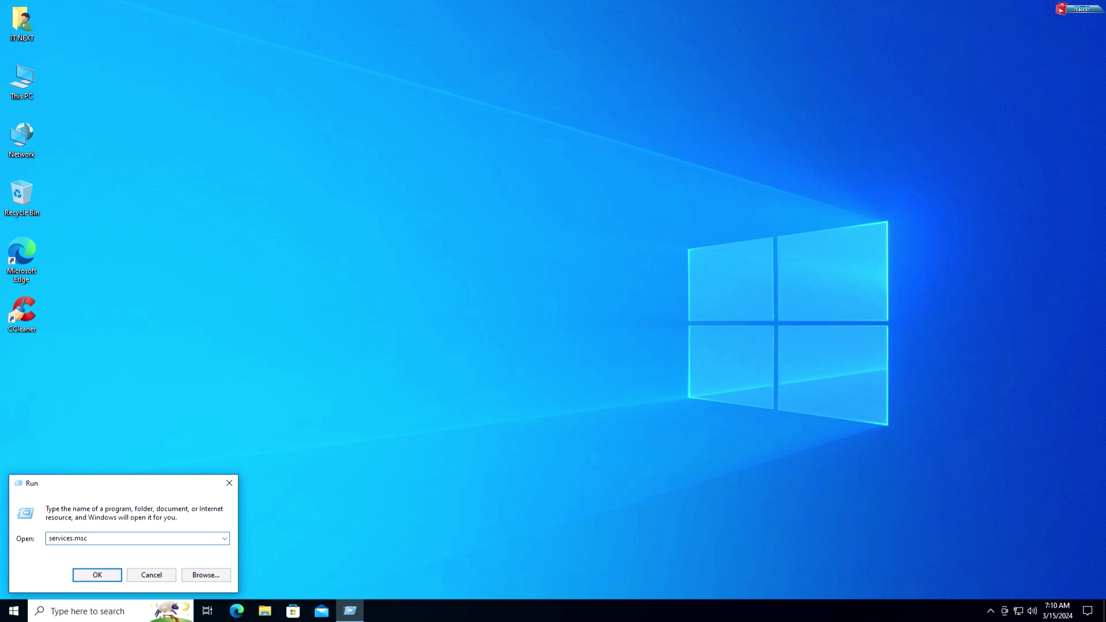
pyautogui.click(107, 574)
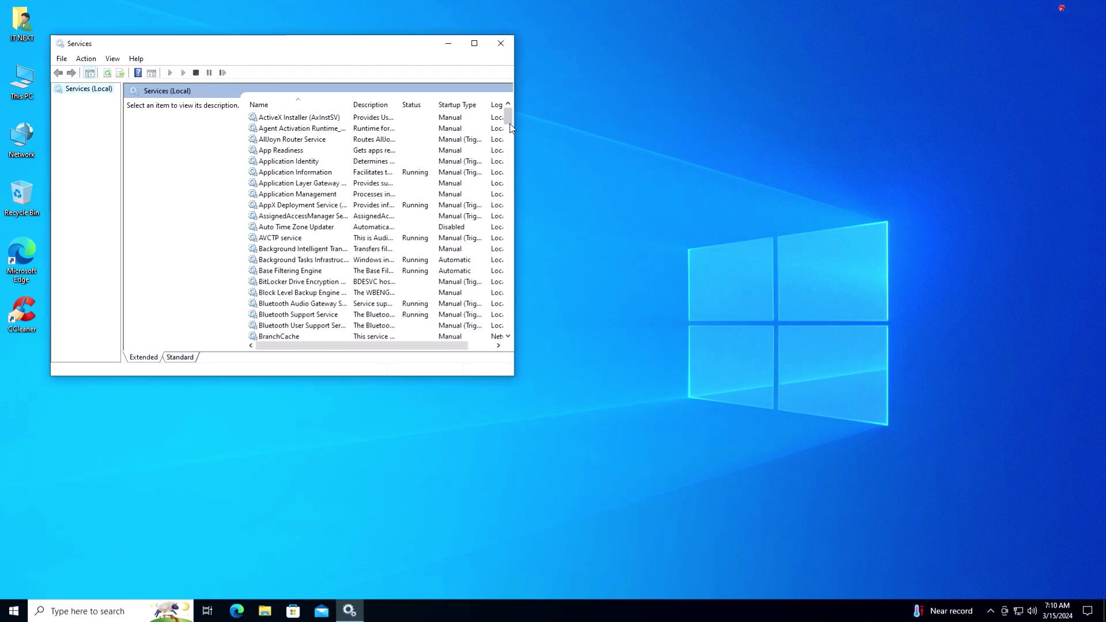
# Set Windows Update's startup type to Disabled, stop the service, and apply
pyautogui.moveTo(508, 118); pyautogui.dragTo(519, 315)
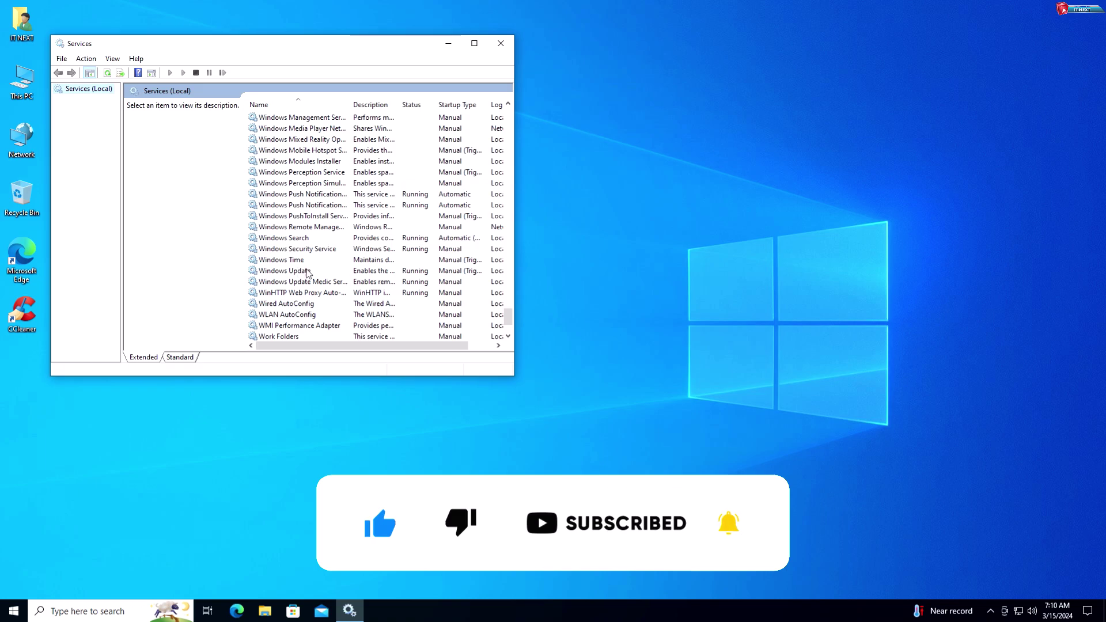
pyautogui.rightClick(305, 271)
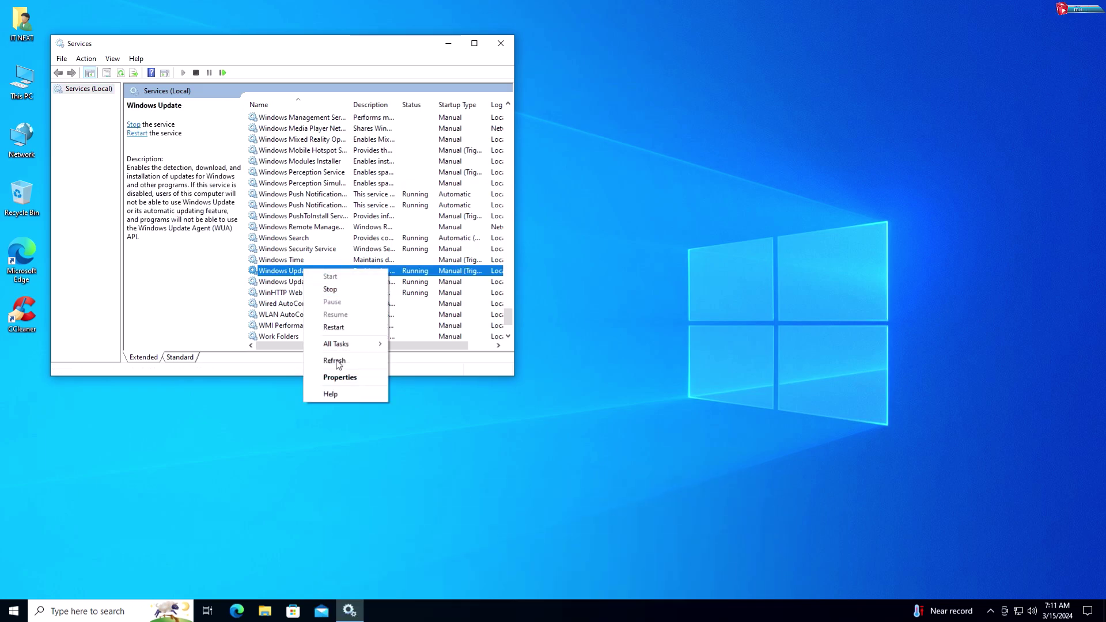
pyautogui.click(343, 377)
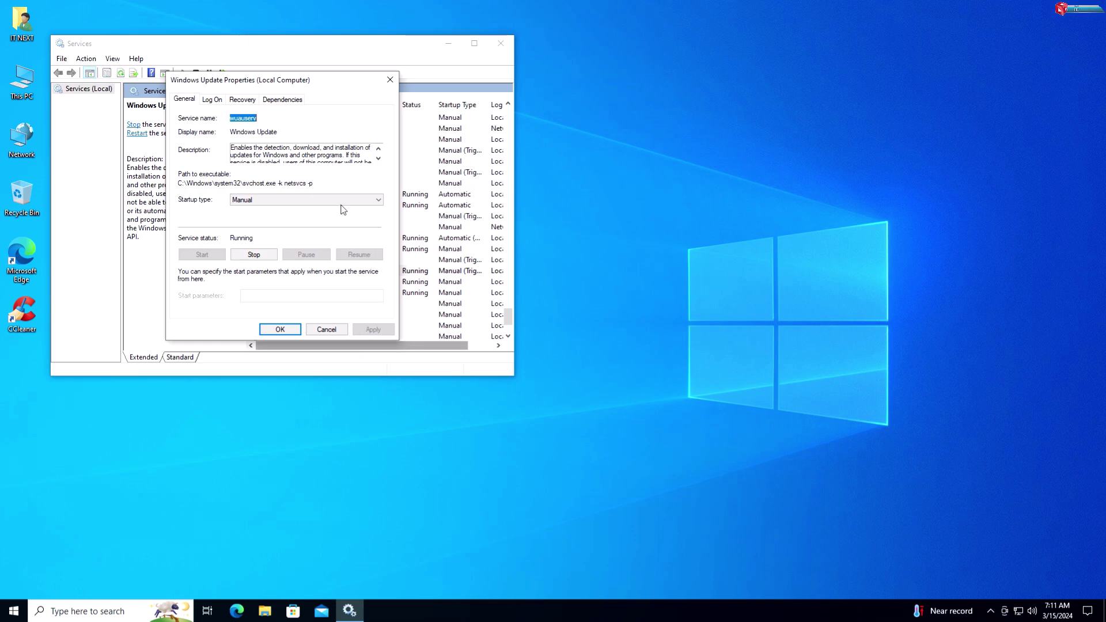
pyautogui.click(259, 200)
pyautogui.click(262, 233)
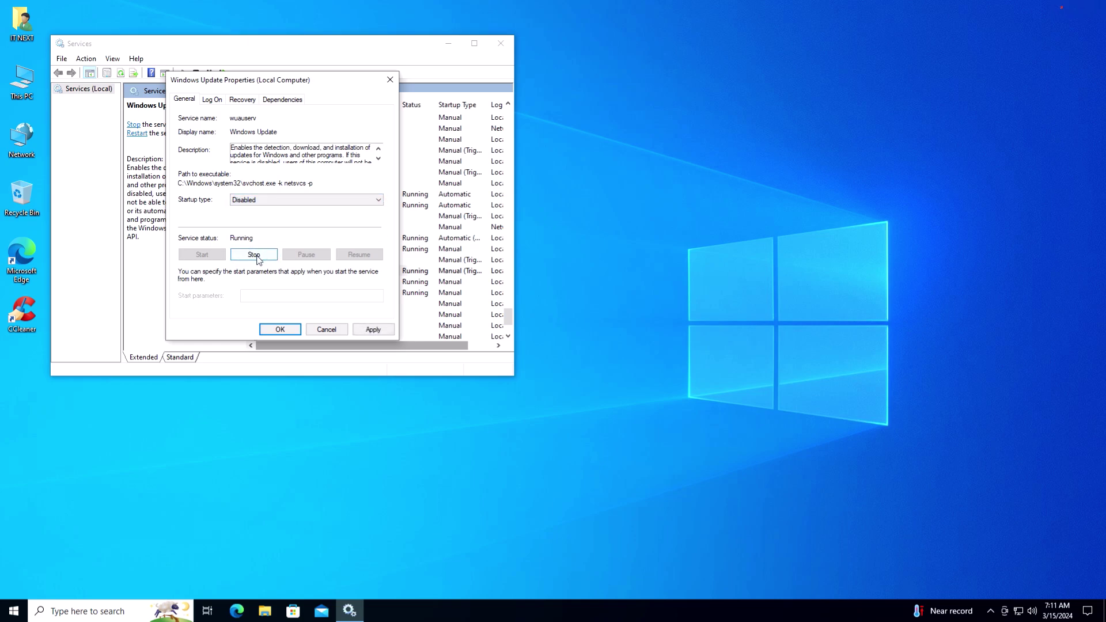
pyautogui.click(254, 255)
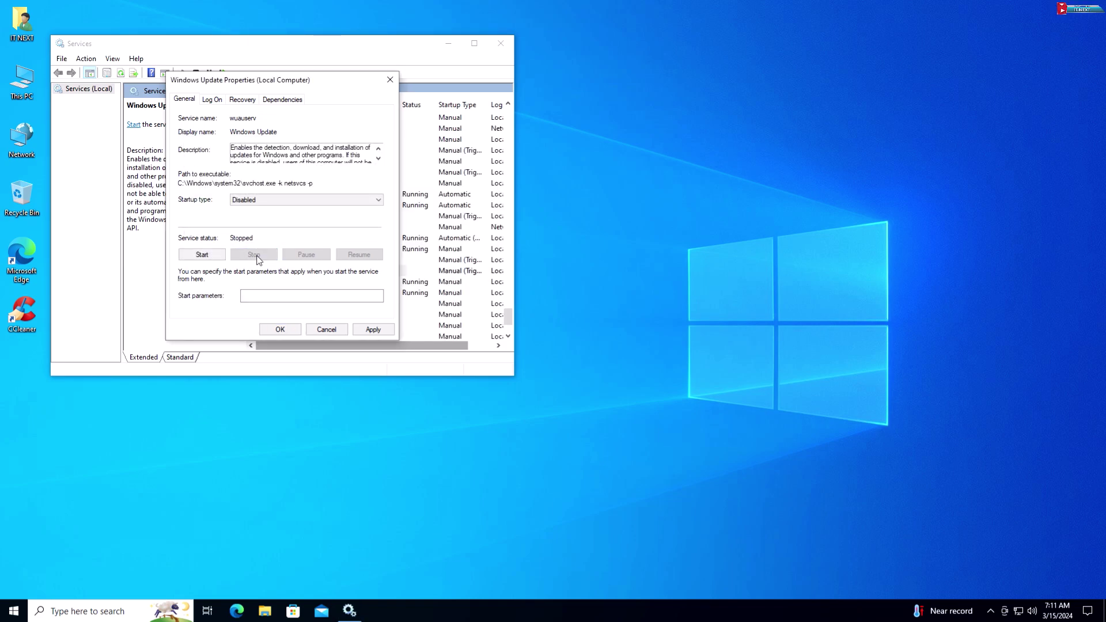
pyautogui.click(374, 331)
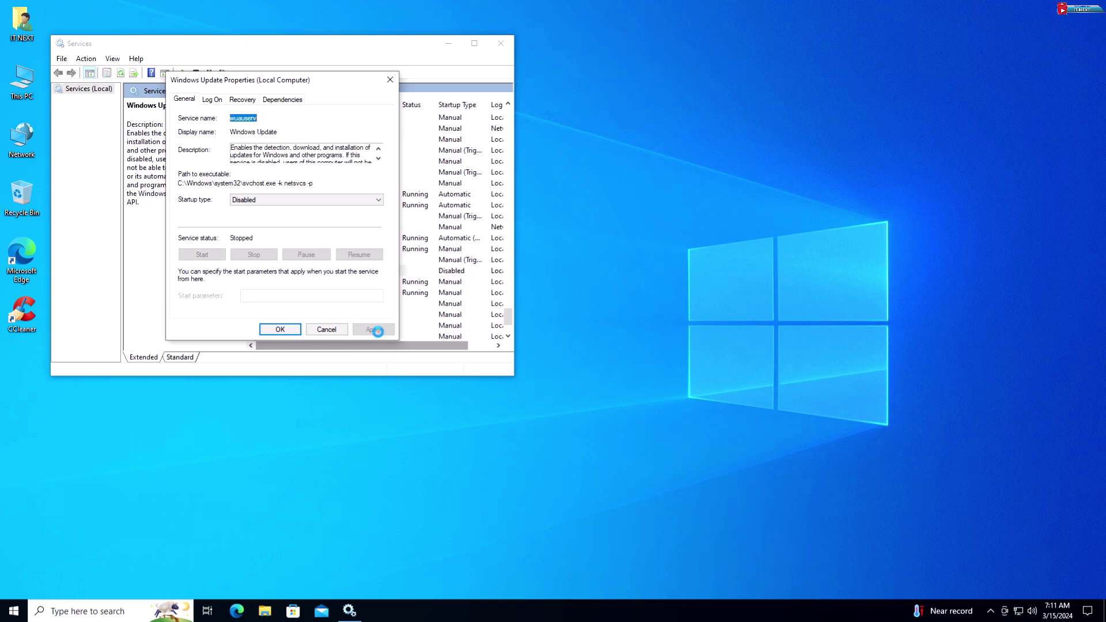
pyautogui.click(279, 332)
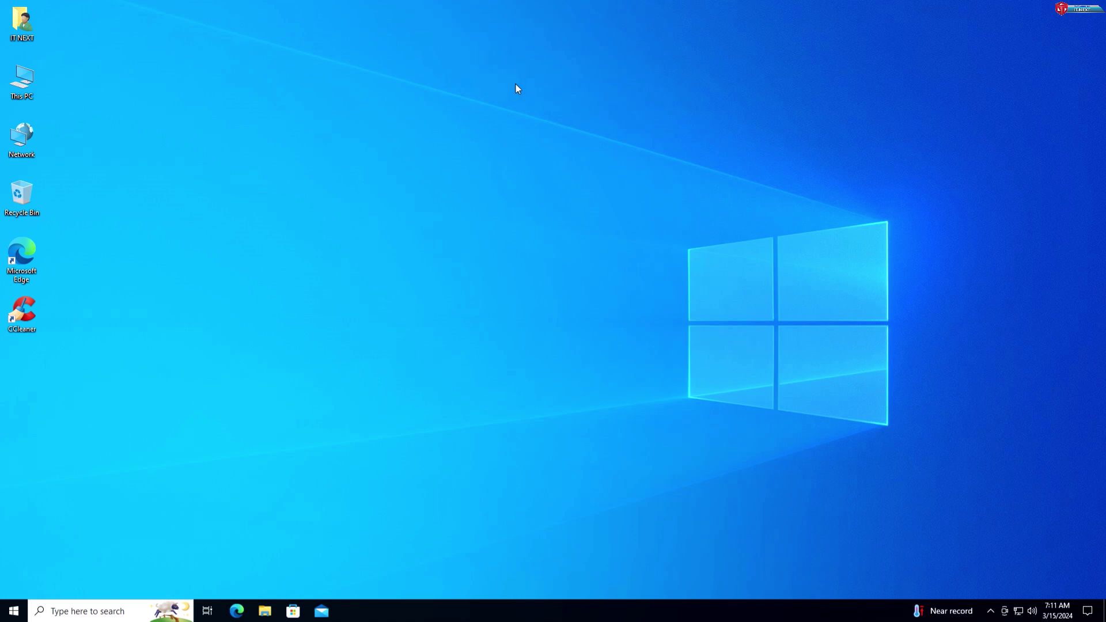
# Refresh the desktop and relaunch services.msc through Run
pyautogui.rightClick(520, 182)
pyautogui.click(539, 216)
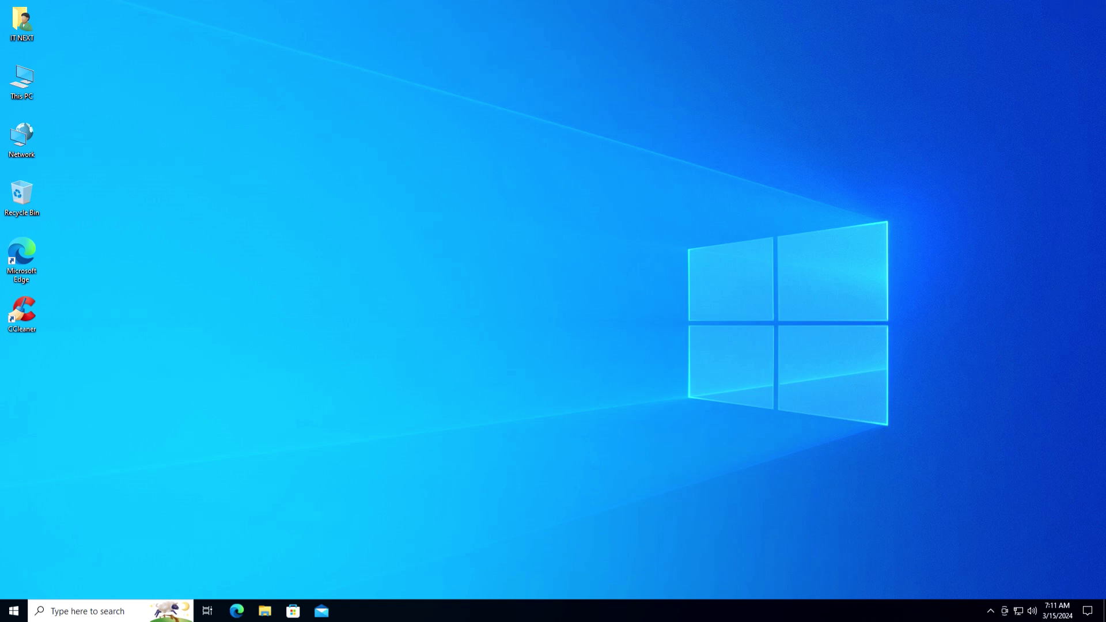
pyautogui.rightClick(12, 611)
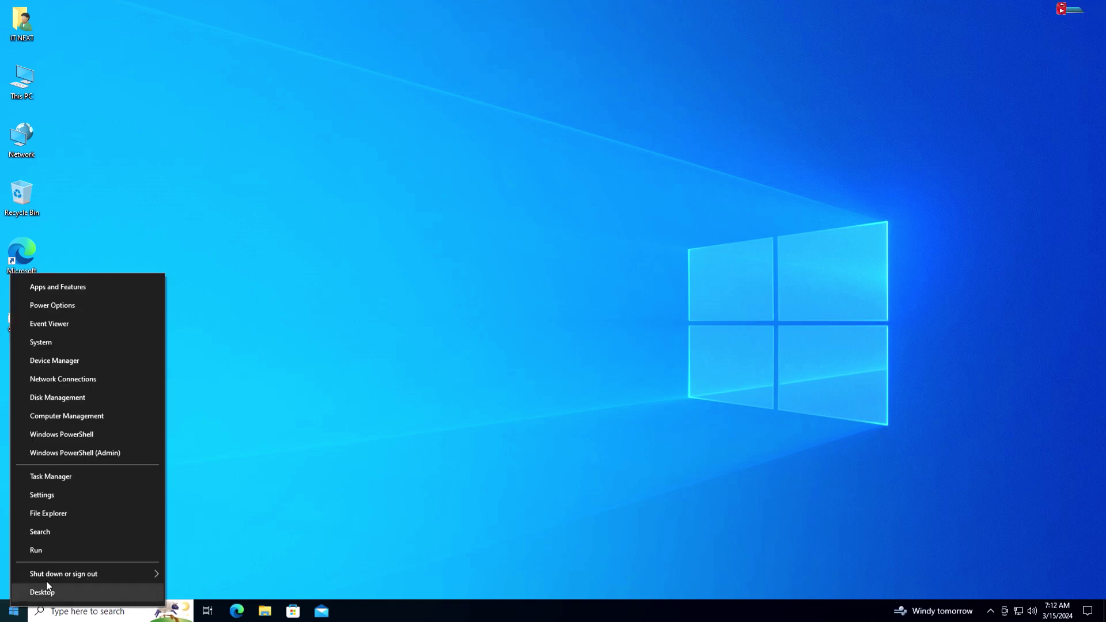
pyautogui.click(55, 549)
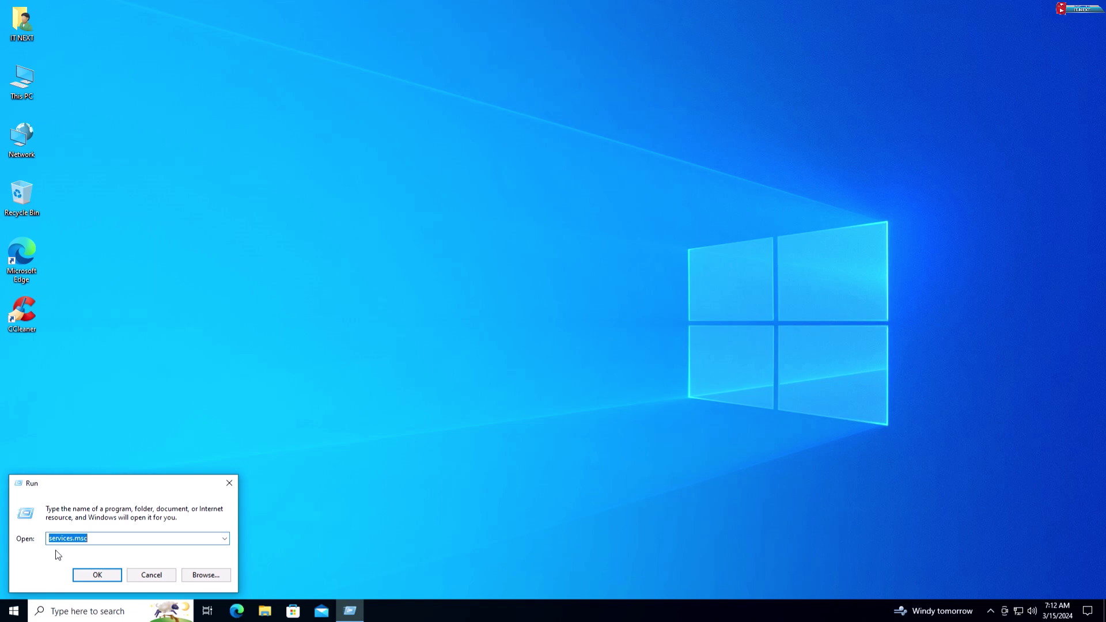
pyautogui.click(96, 575)
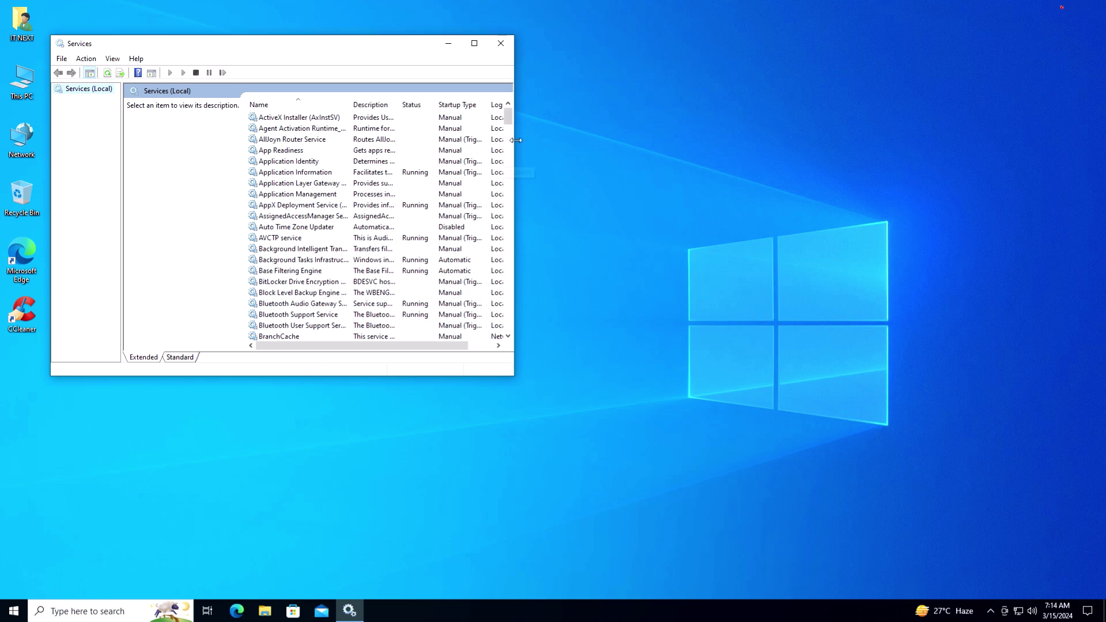
# Set Print Spooler's startup type to Disabled, stop the service, and apply
pyautogui.scroll(-20, 301, 224)
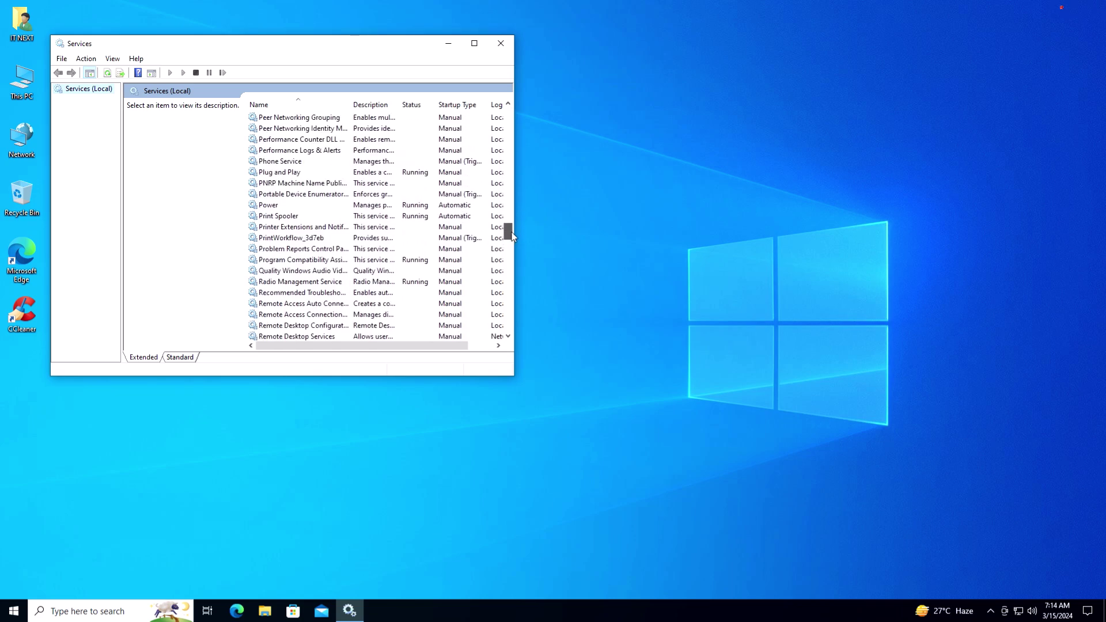
pyautogui.click(295, 217)
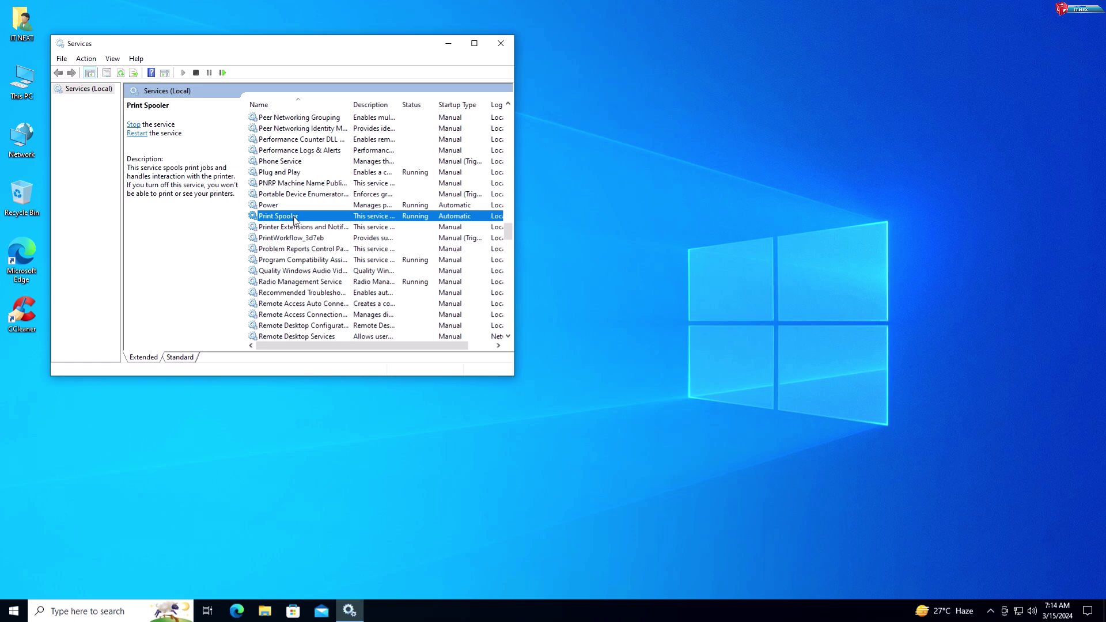
pyautogui.rightClick(294, 218)
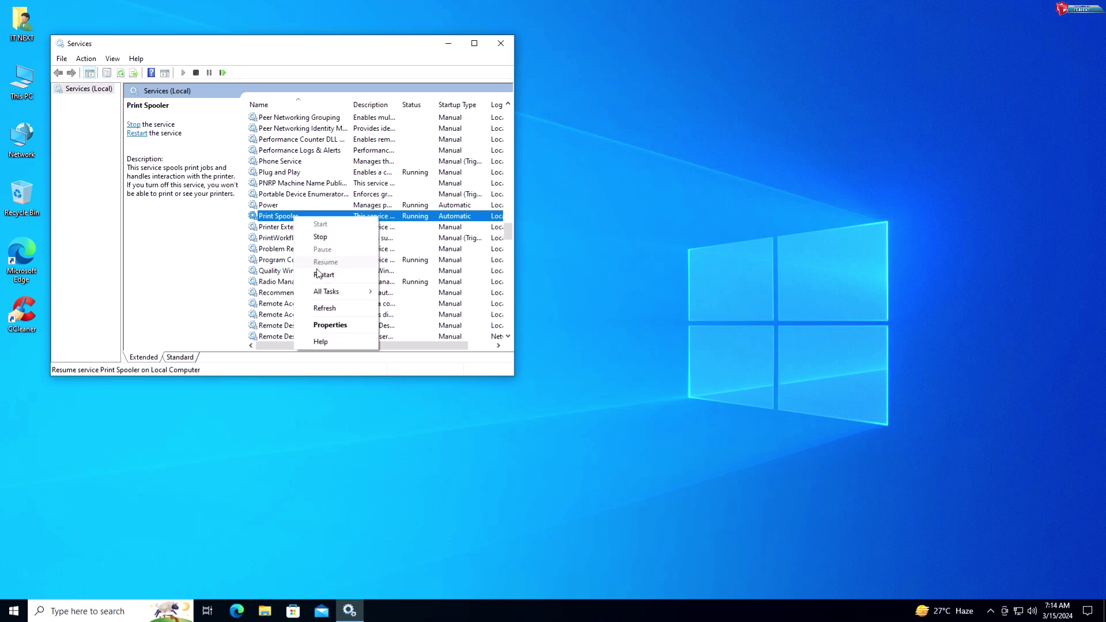
pyautogui.click(333, 324)
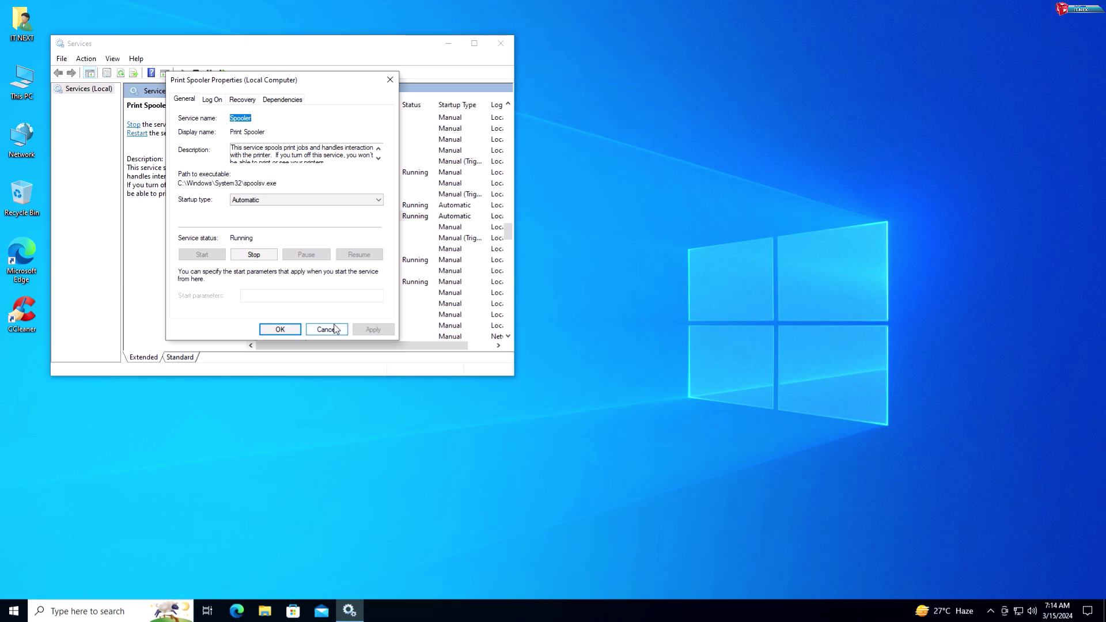
pyautogui.click(185, 99)
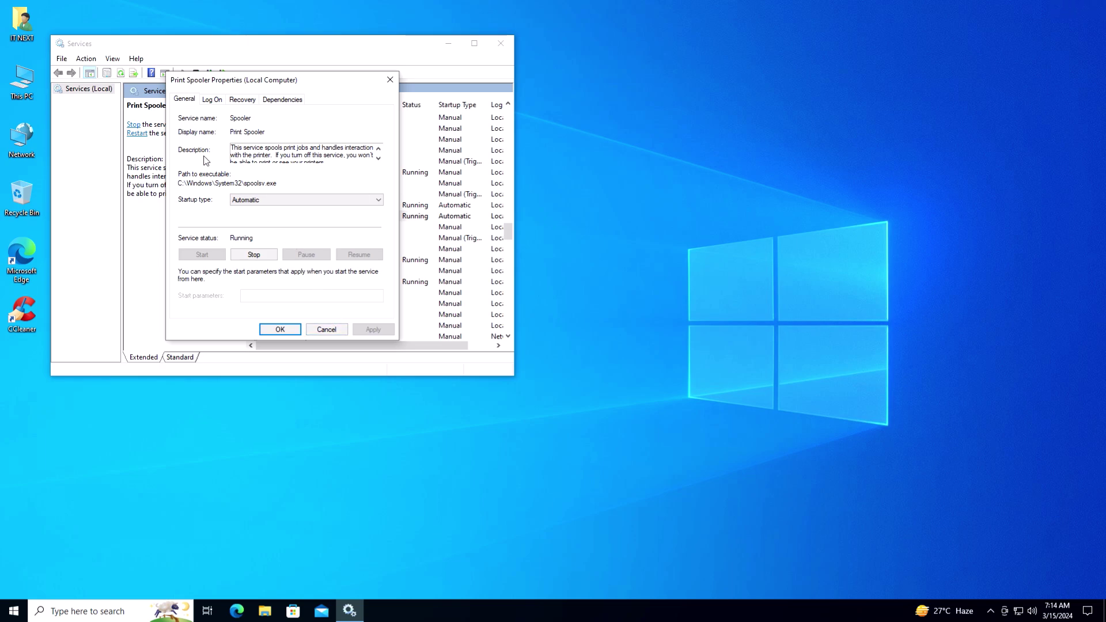
pyautogui.click(246, 202)
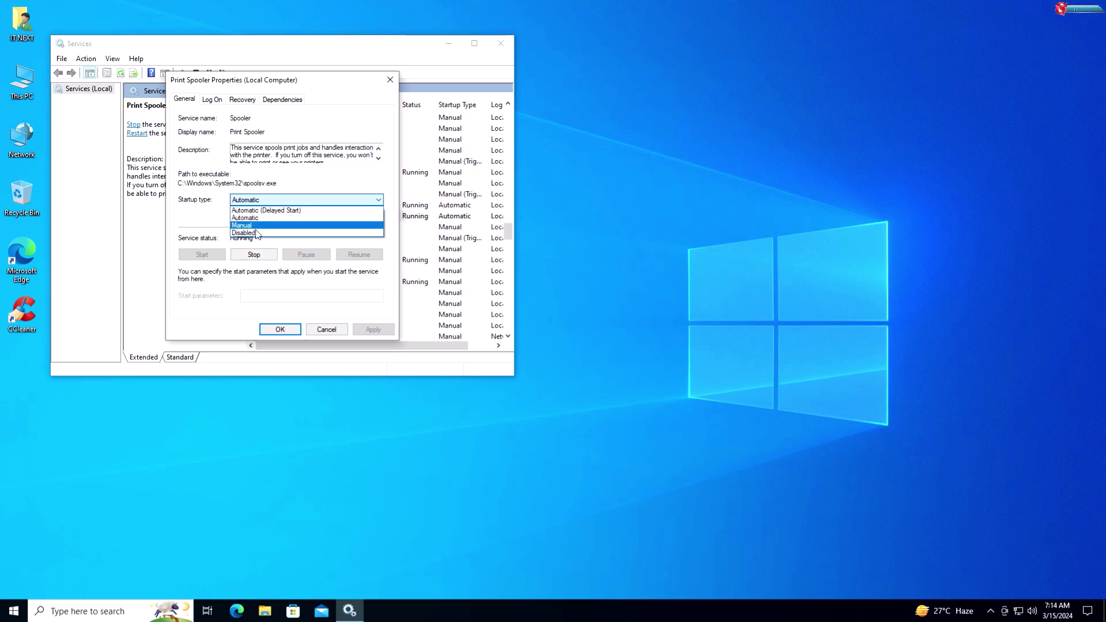
pyautogui.click(257, 233)
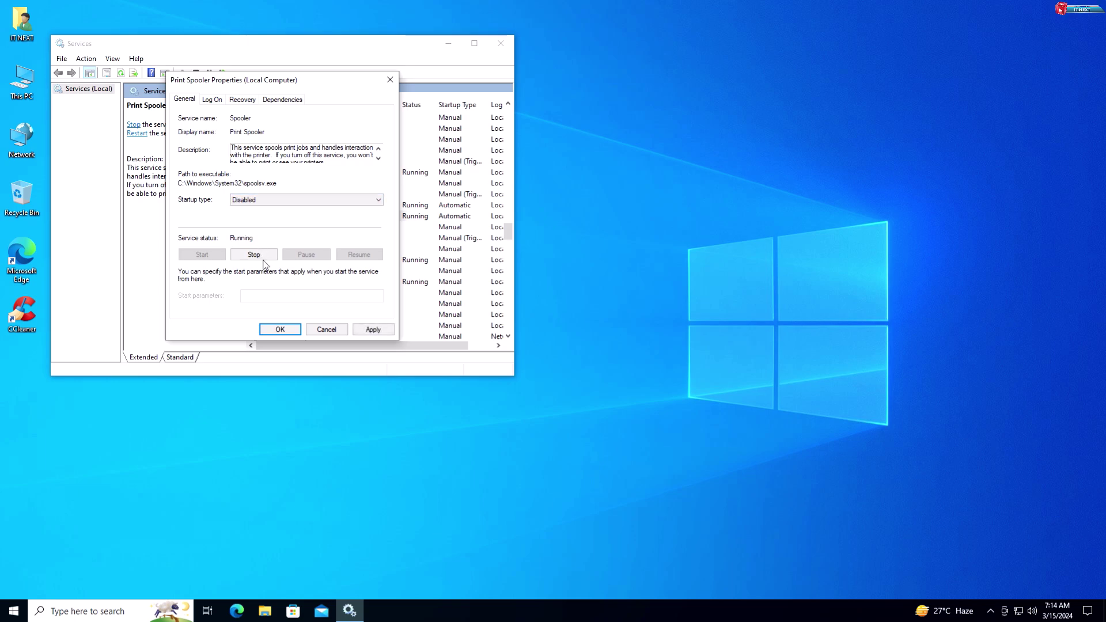
pyautogui.click(254, 255)
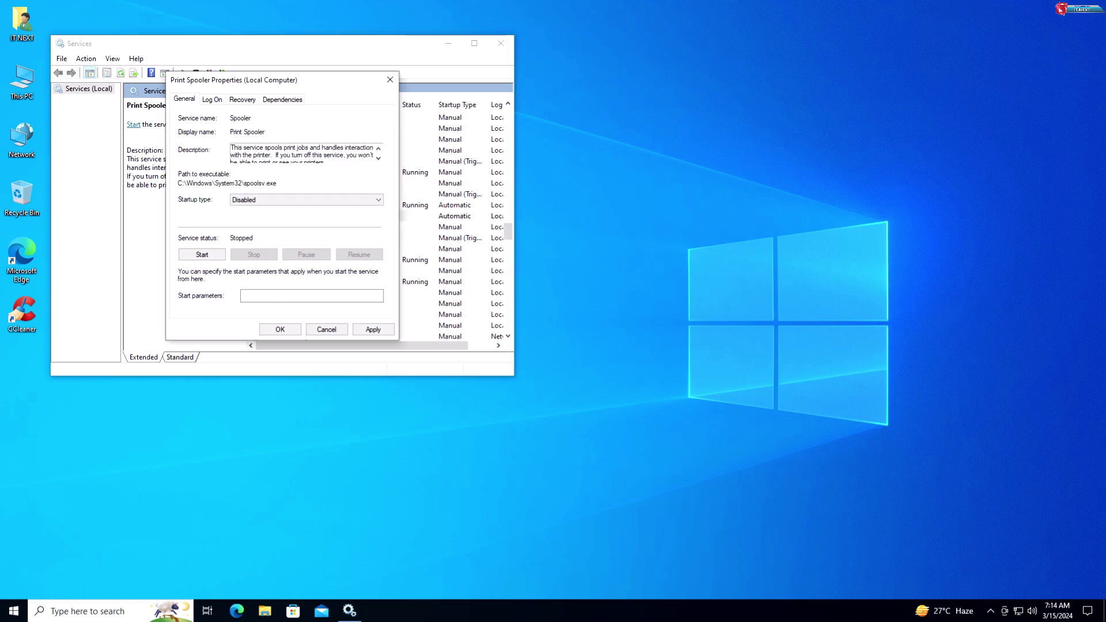
pyautogui.click(373, 332)
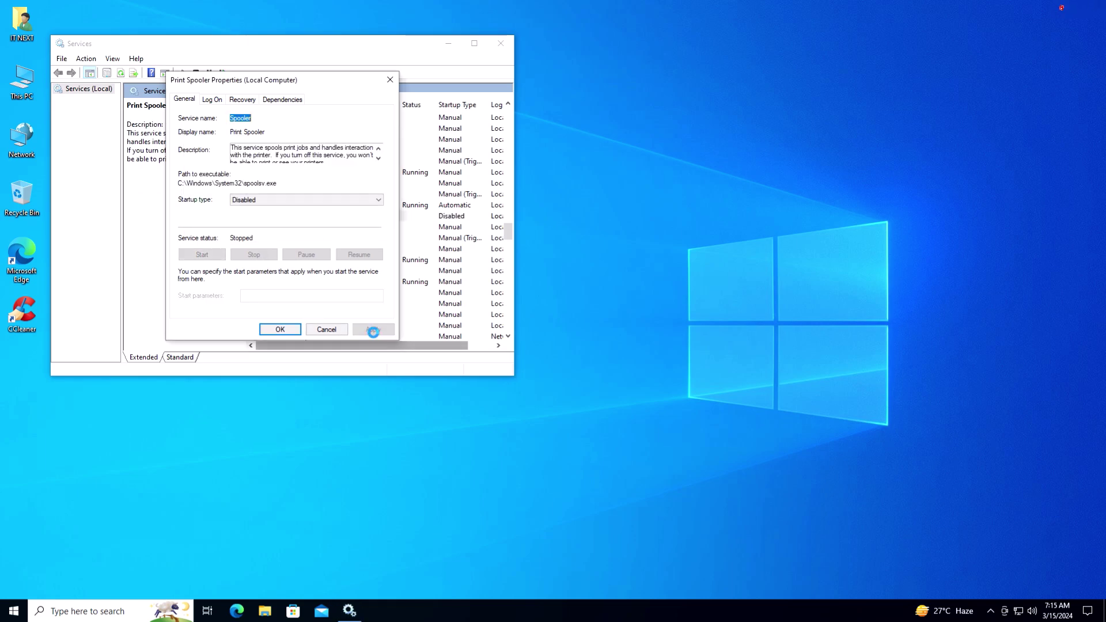
pyautogui.click(278, 329)
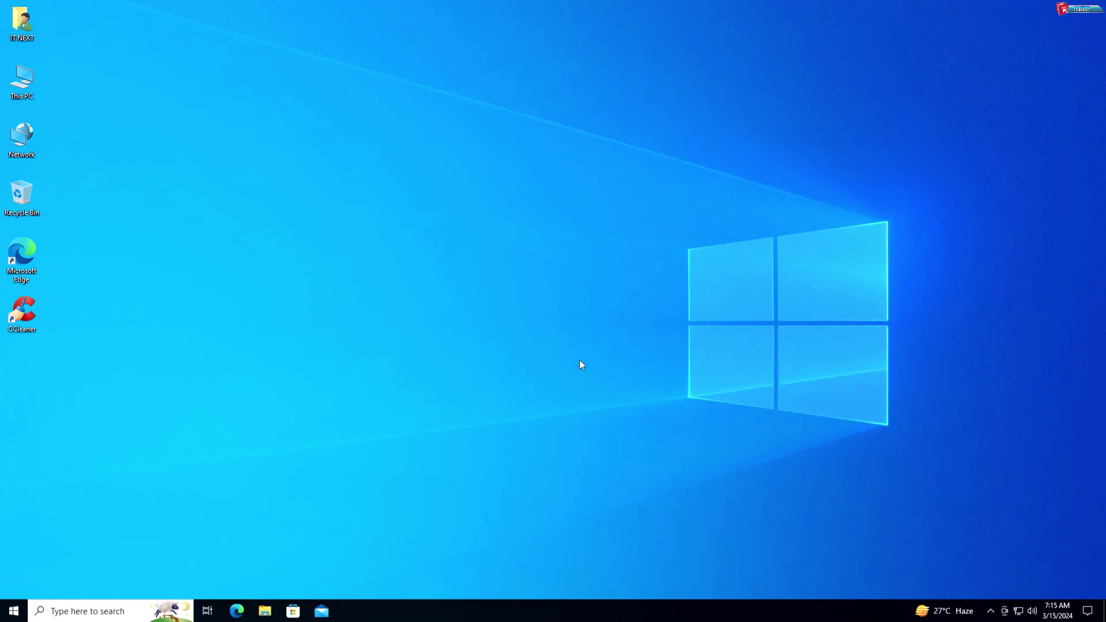
# Refresh the desktop, then run services.msc from Run to reopen Services
pyautogui.rightClick(574, 358)
pyautogui.click(595, 391)
pyautogui.rightClick(14, 611)
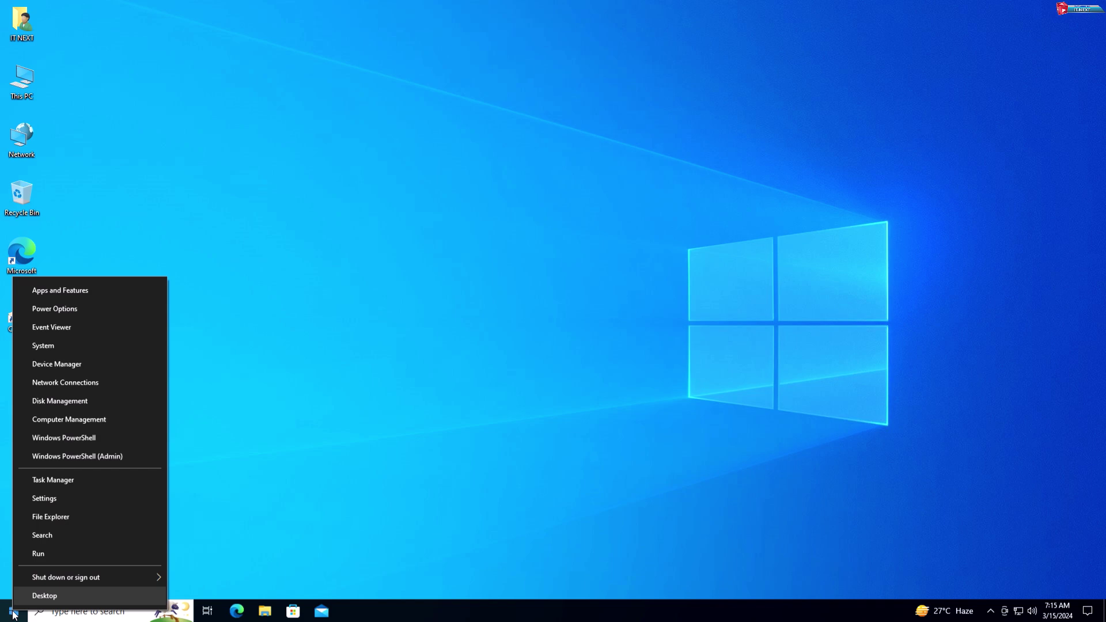
pyautogui.click(50, 557)
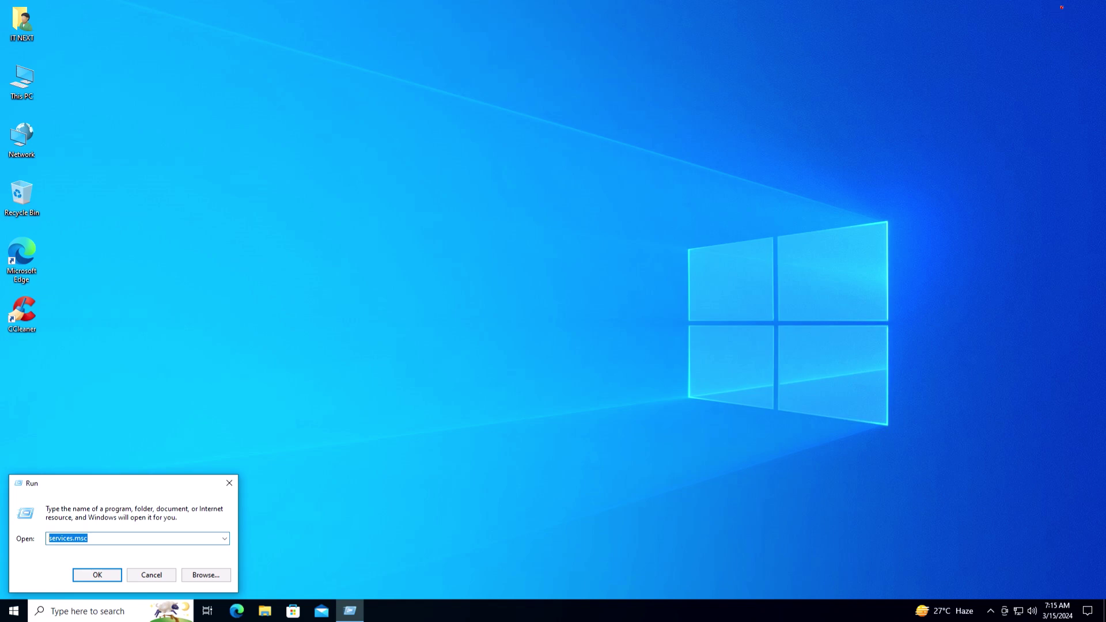
pyautogui.click(102, 575)
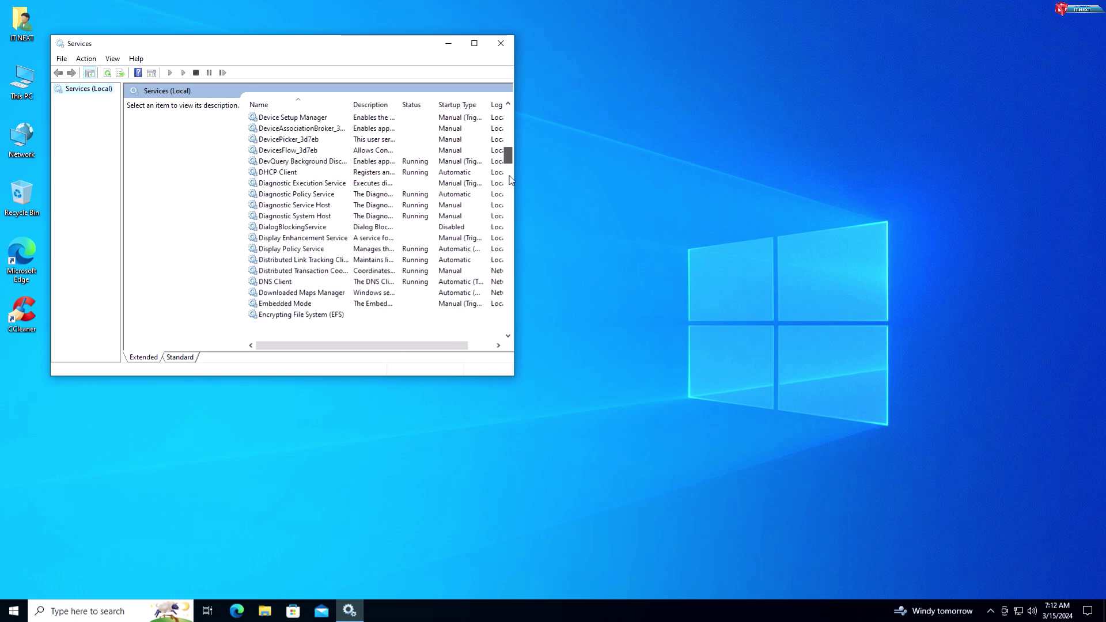
# Set Windows Search's startup type to Disabled, stop the service, and apply
pyautogui.moveTo(506, 155); pyautogui.dragTo(507, 315)
pyautogui.click(297, 304)
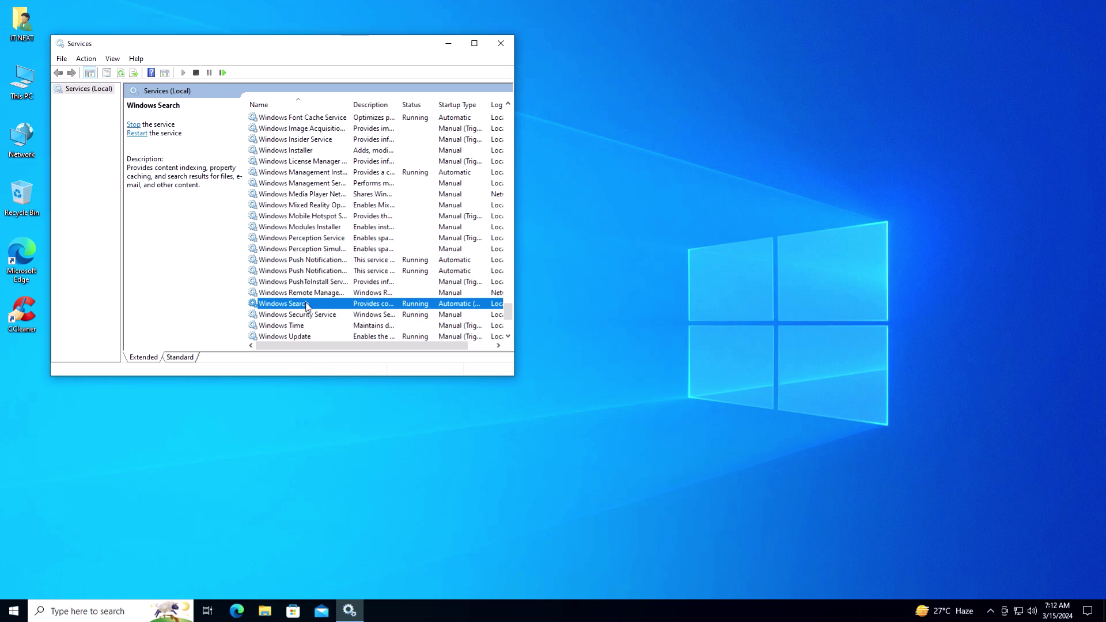
pyautogui.rightClick(307, 306)
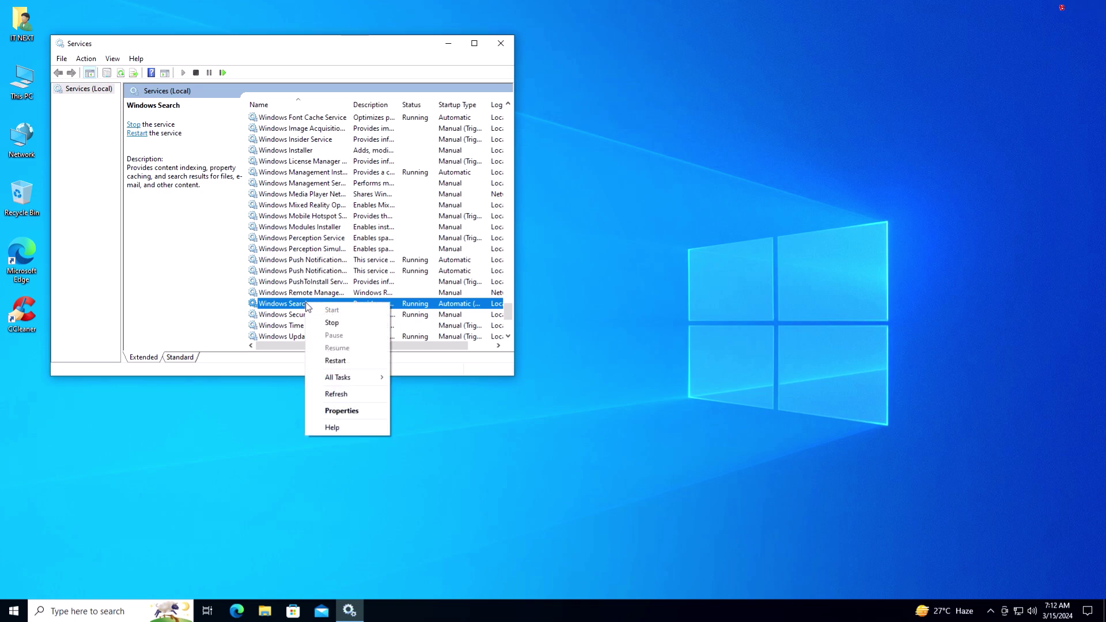
pyautogui.click(354, 411)
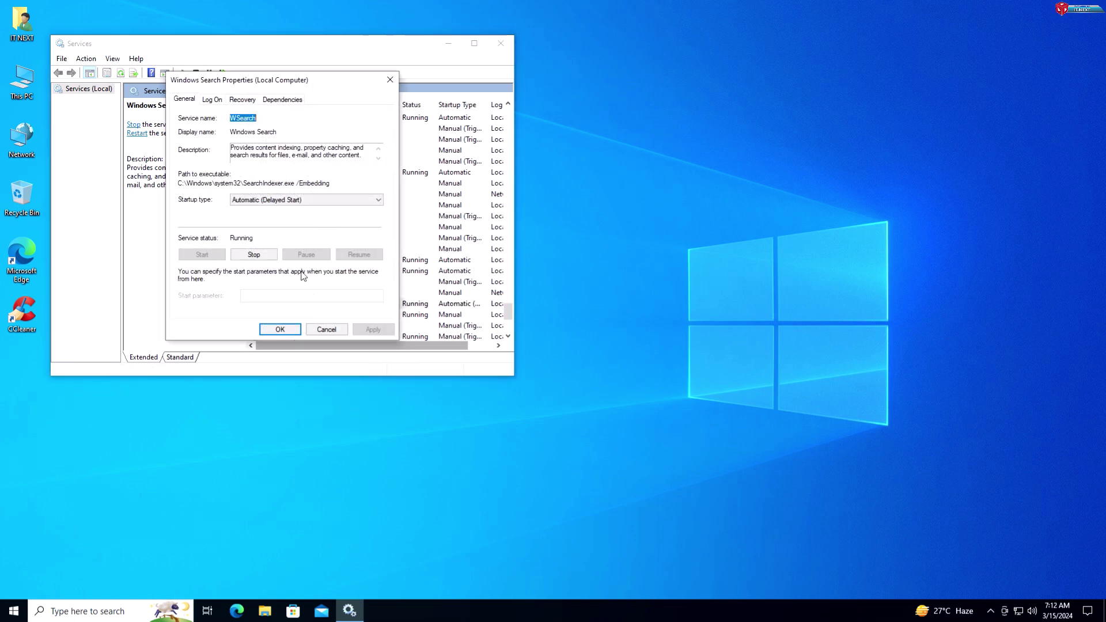
pyautogui.click(270, 200)
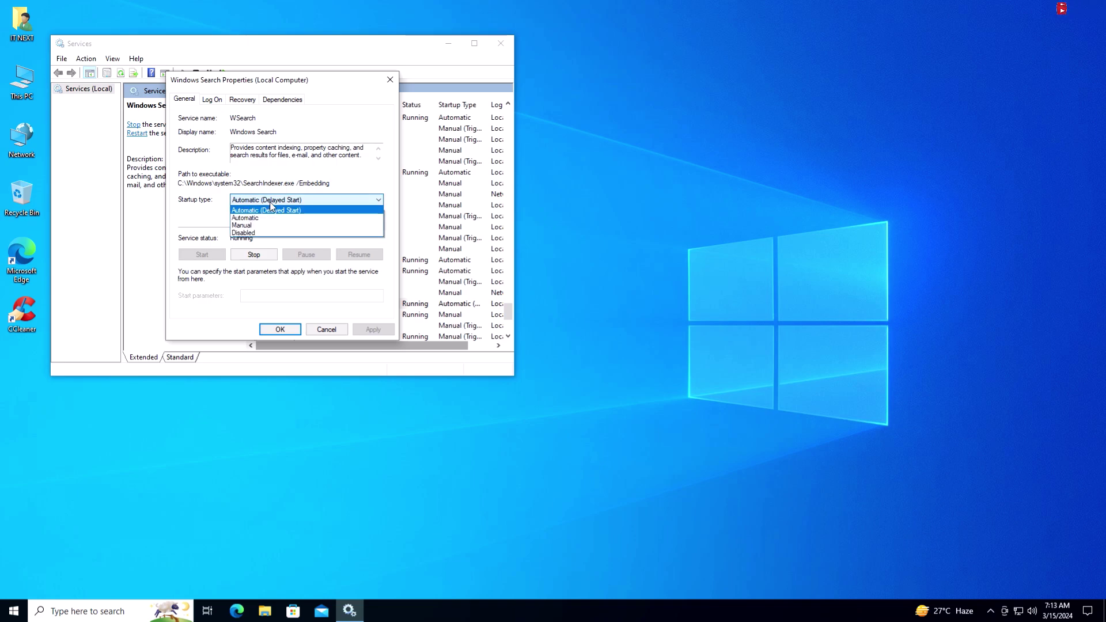
pyautogui.click(266, 233)
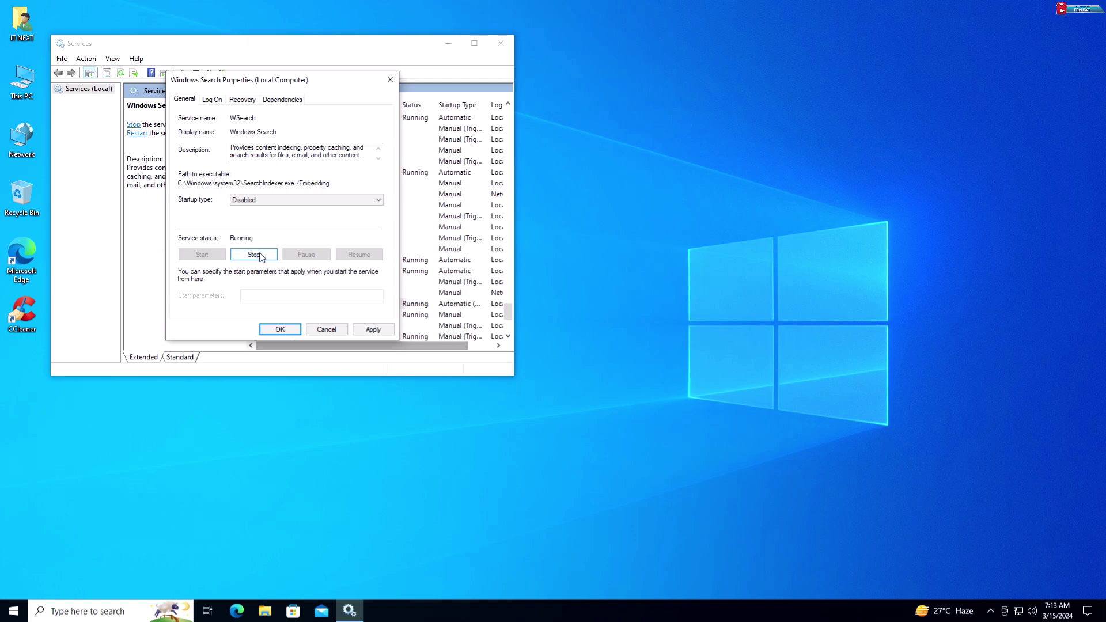
pyautogui.click(254, 255)
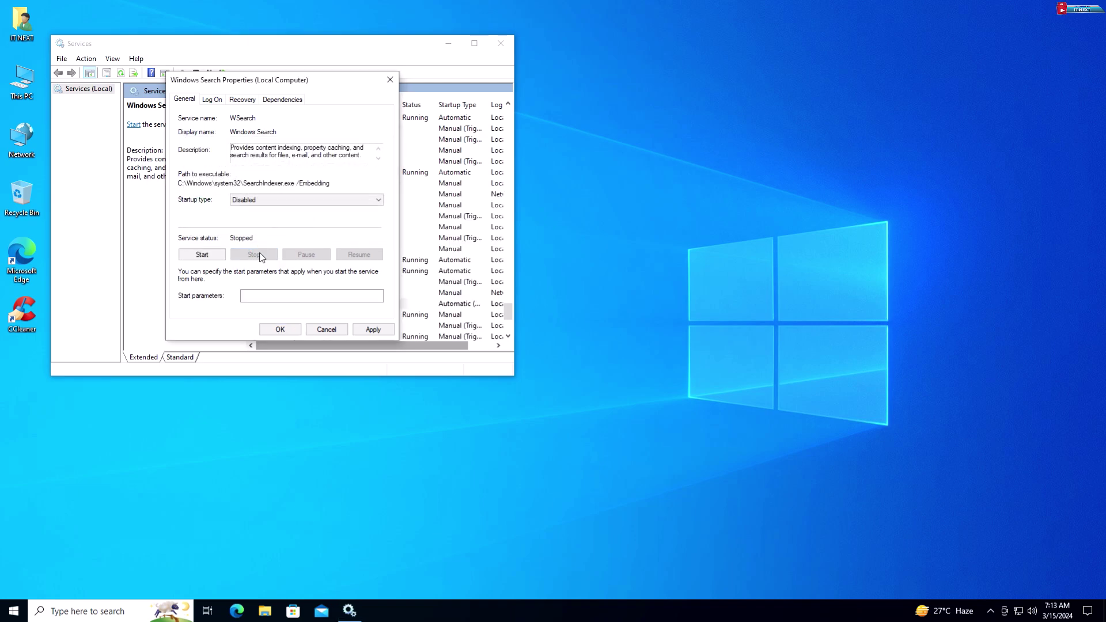
pyautogui.click(369, 329)
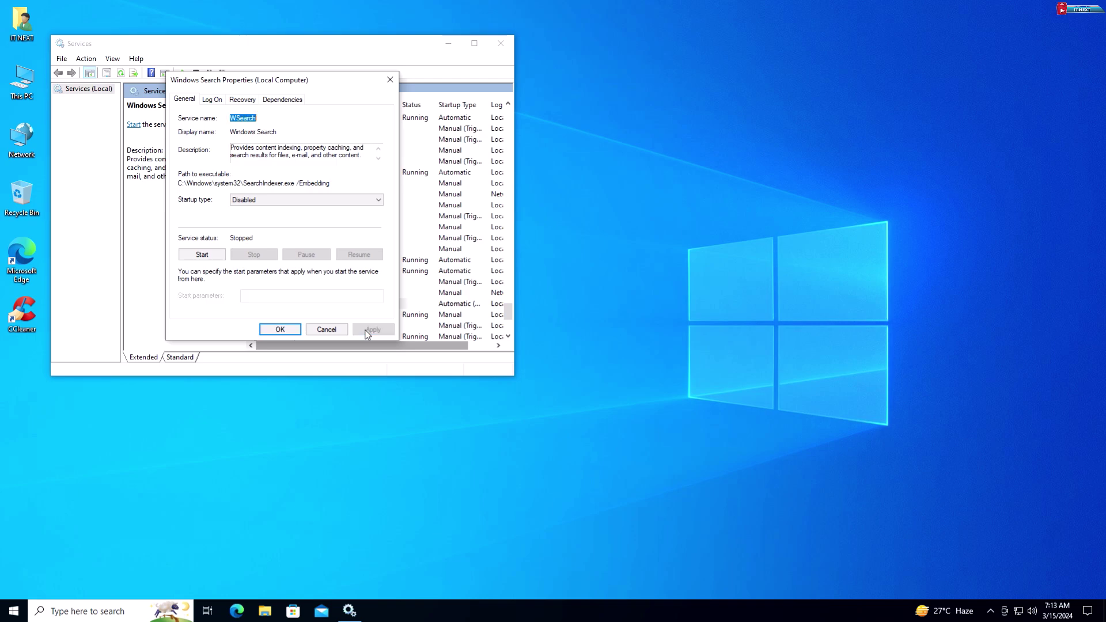
pyautogui.click(281, 330)
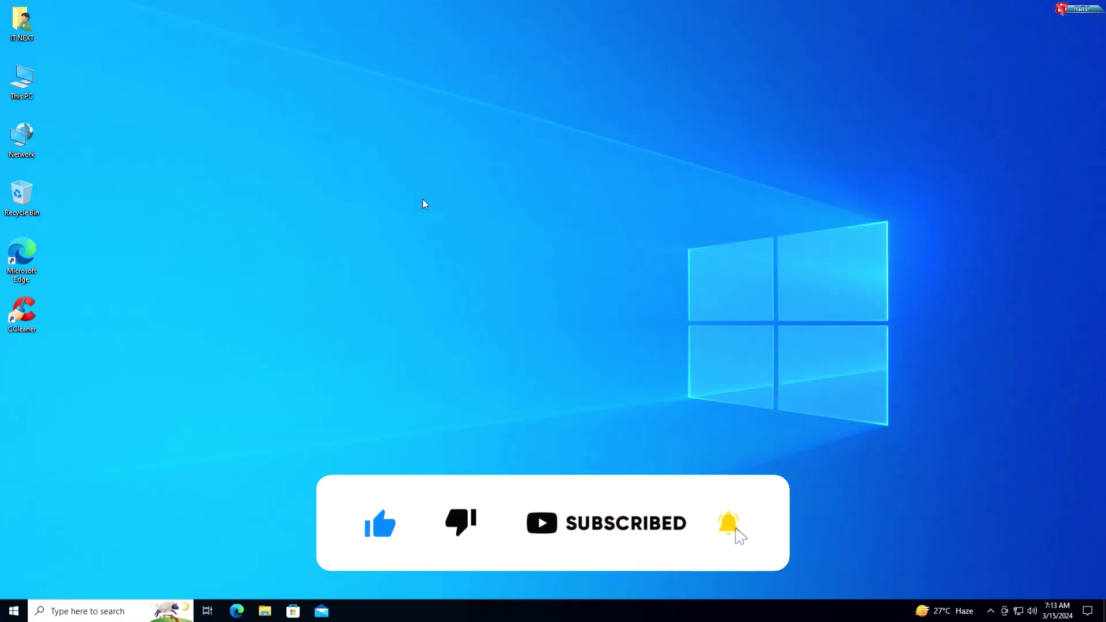
# Refresh the desktop, rerun services.msc, and scroll to select Remote Registry
pyautogui.rightClick(421, 190)
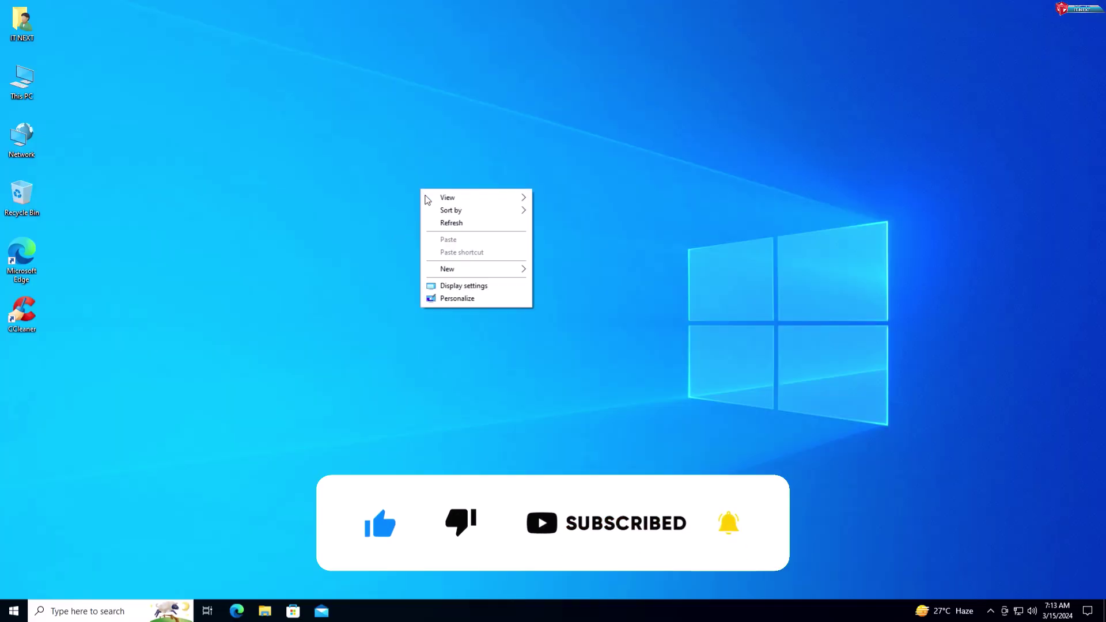
pyautogui.click(448, 223)
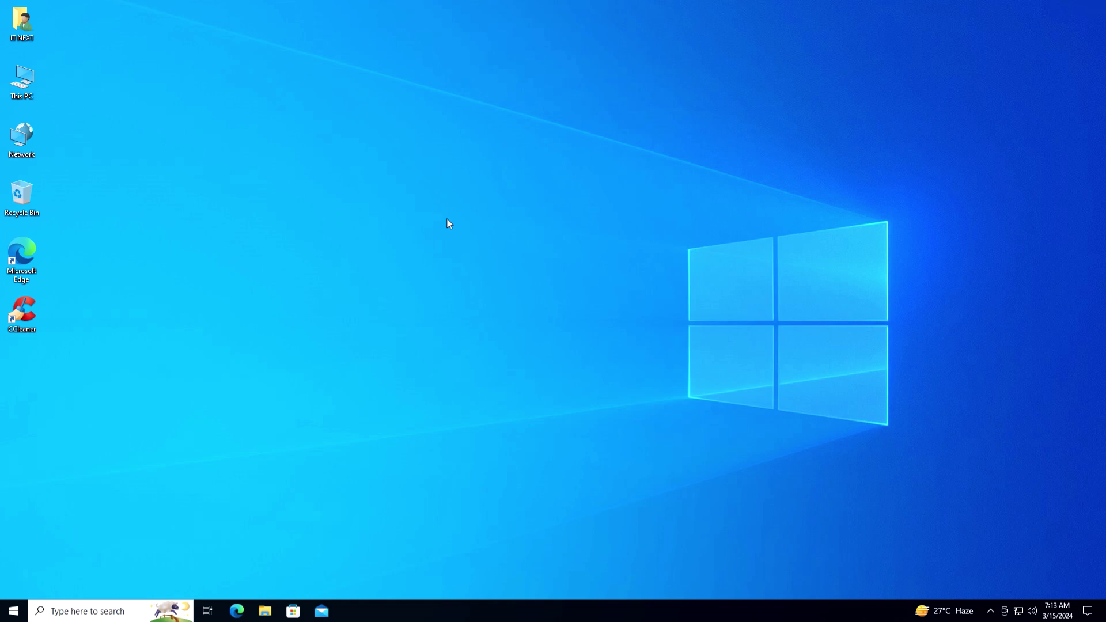
pyautogui.rightClick(12, 615)
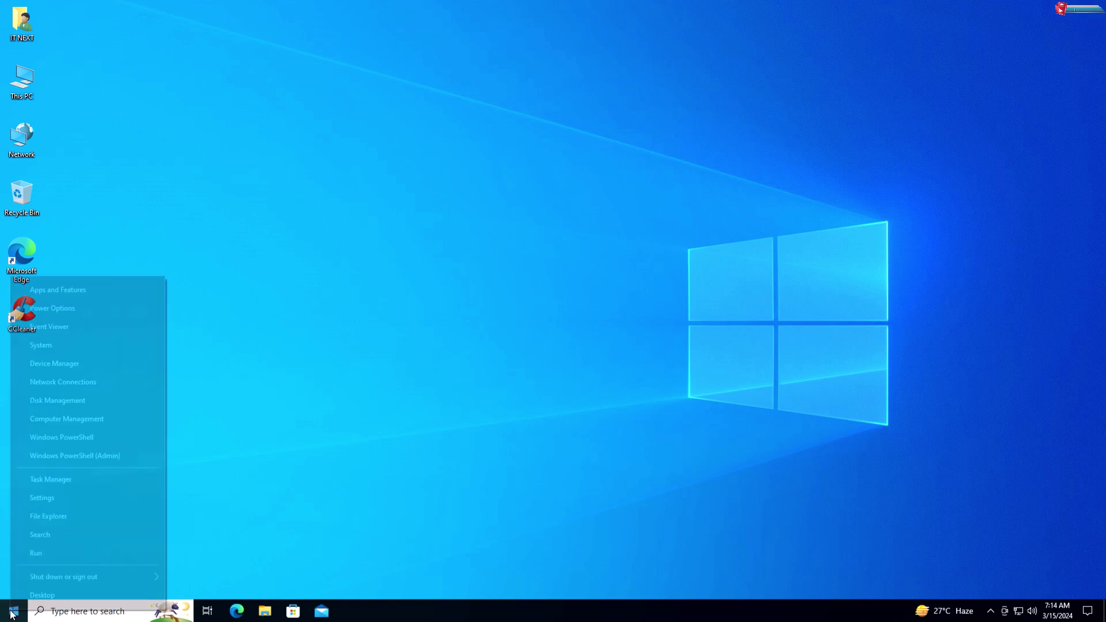
pyautogui.click(70, 554)
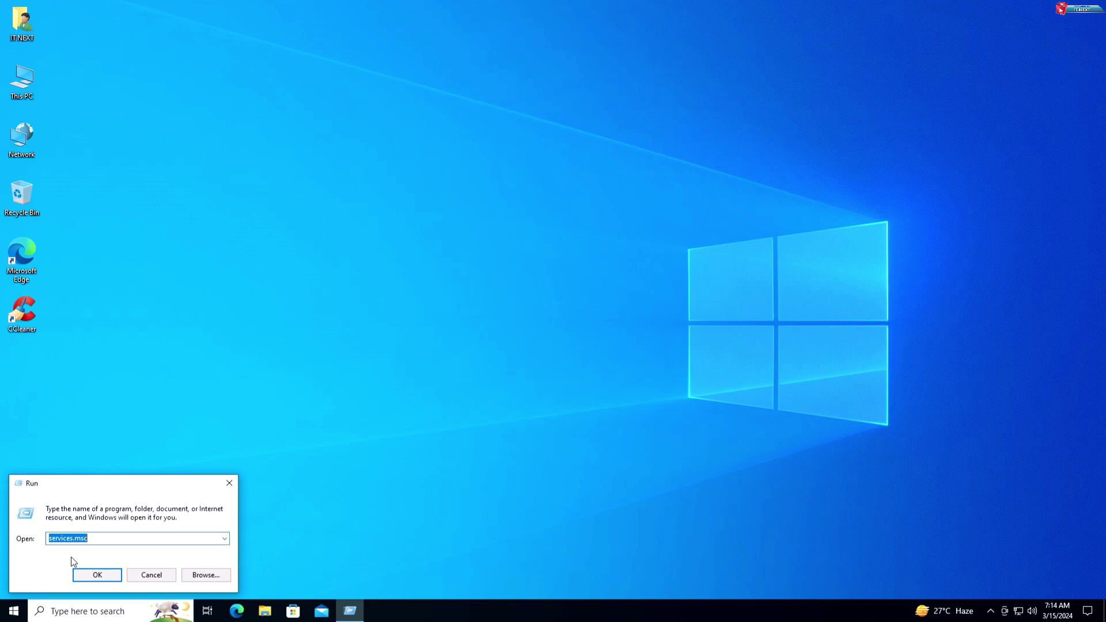
pyautogui.click(98, 574)
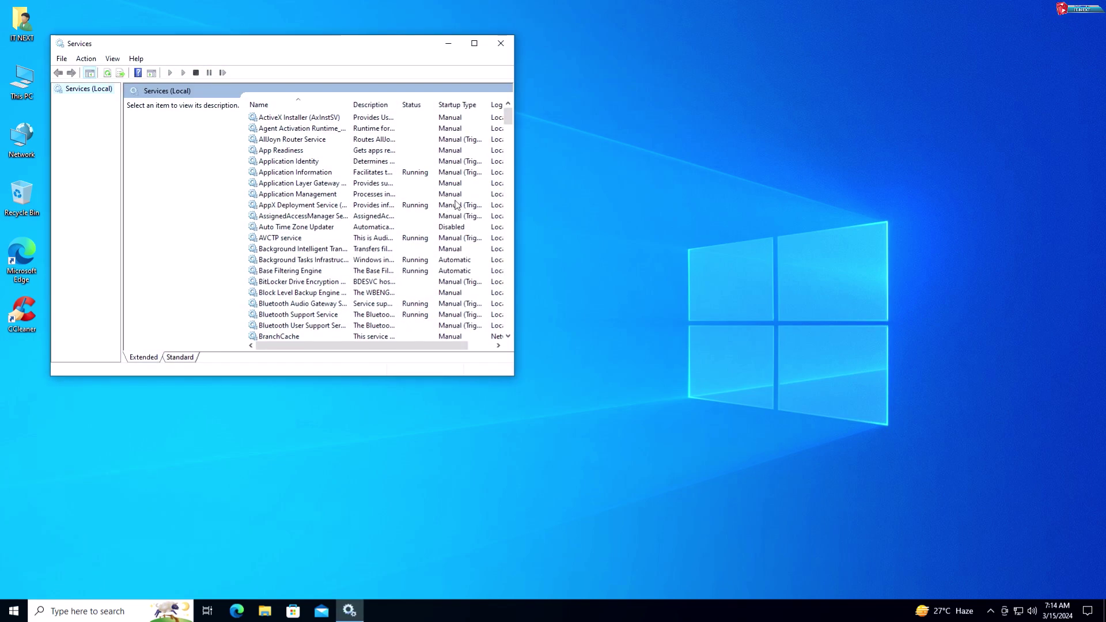
pyautogui.moveTo(508, 118); pyautogui.dragTo(512, 238)
pyautogui.click(305, 326)
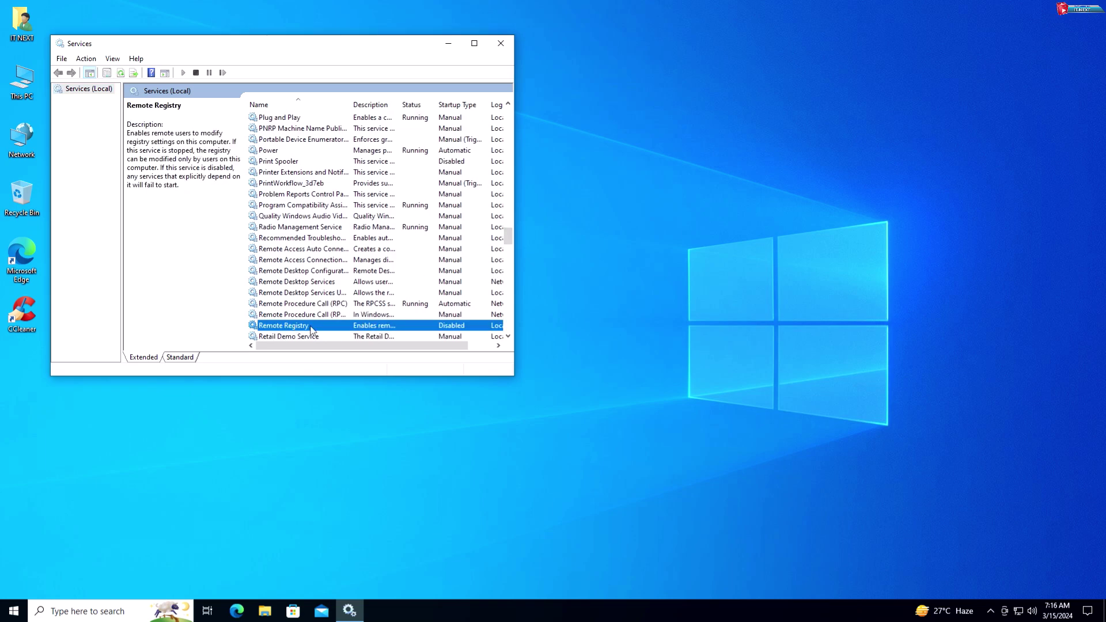
# Change Remote Registry's startup type to Disabled in its Properties and apply it
pyautogui.rightClick(300, 315)
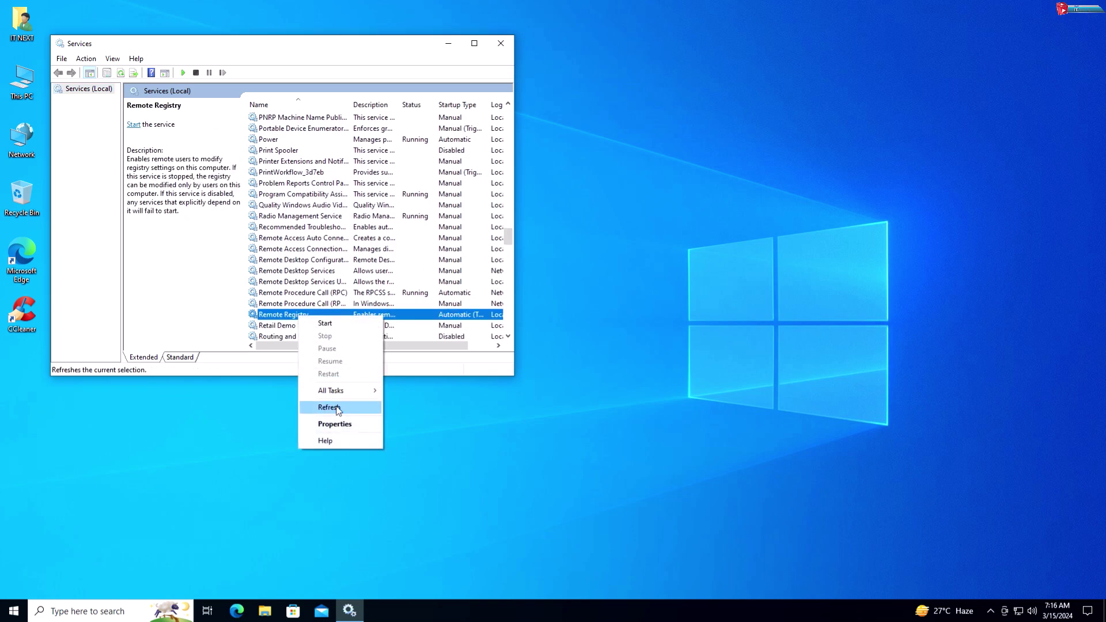
pyautogui.click(338, 424)
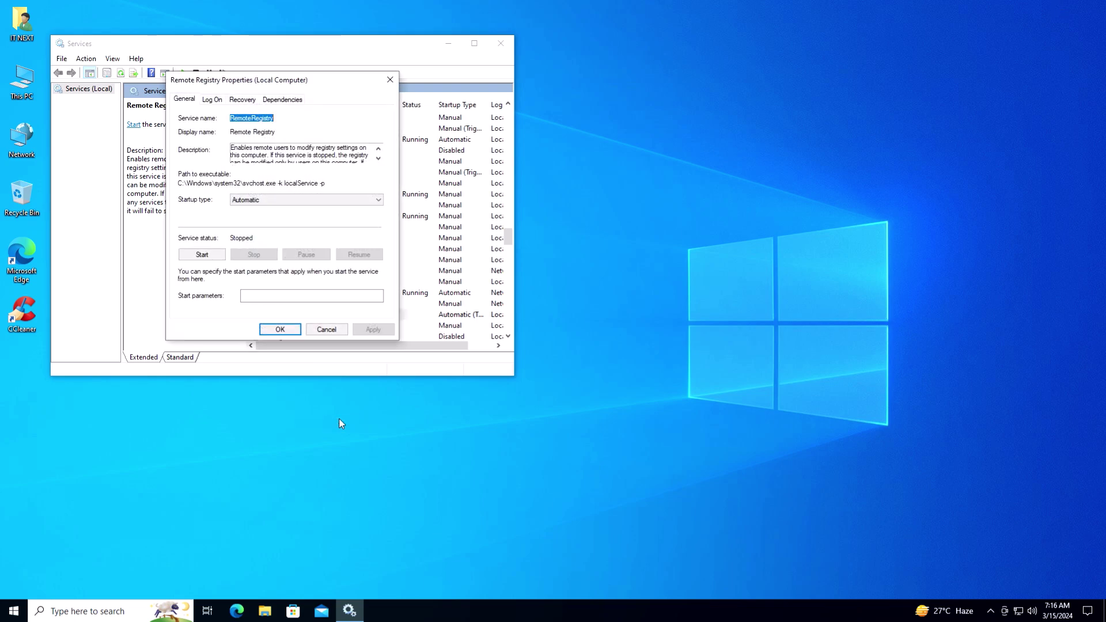
pyautogui.click(276, 202)
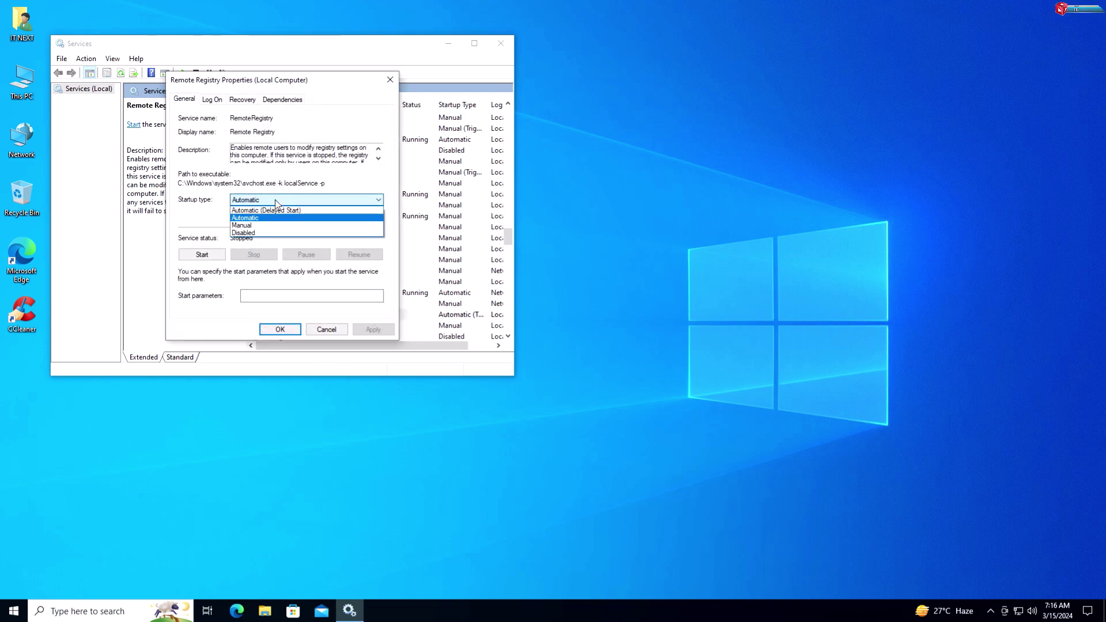
pyautogui.click(286, 233)
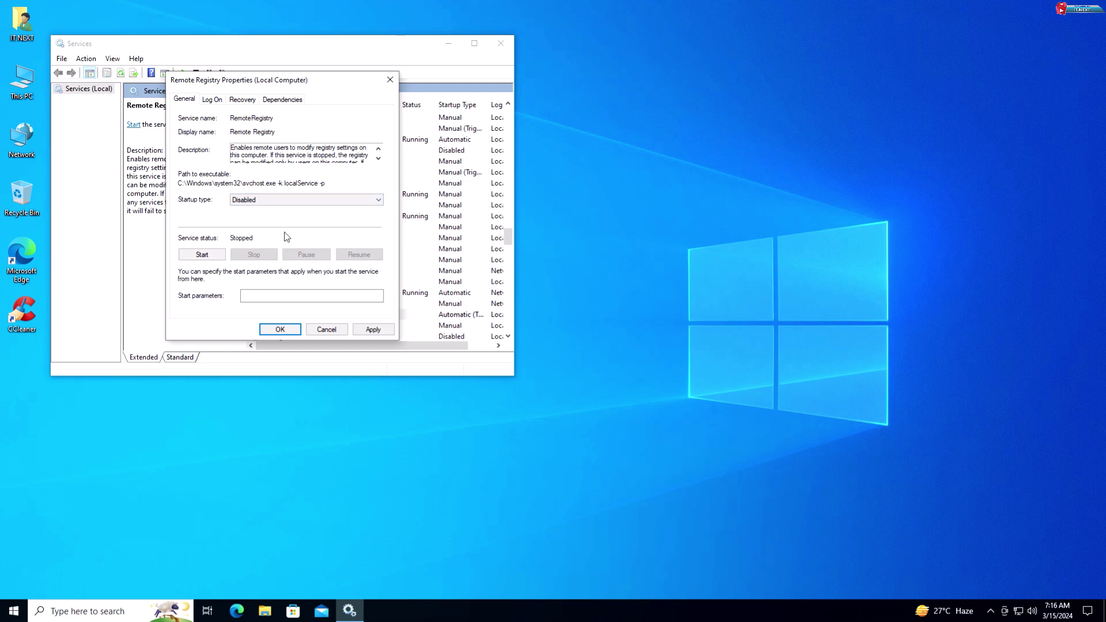
pyautogui.click(370, 329)
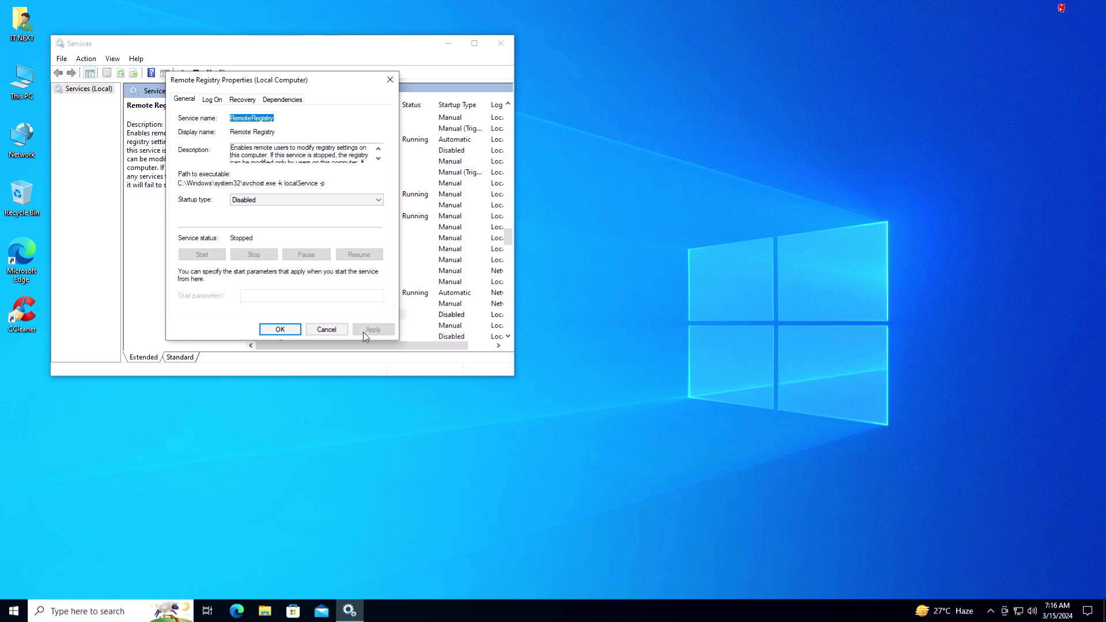
pyautogui.click(280, 330)
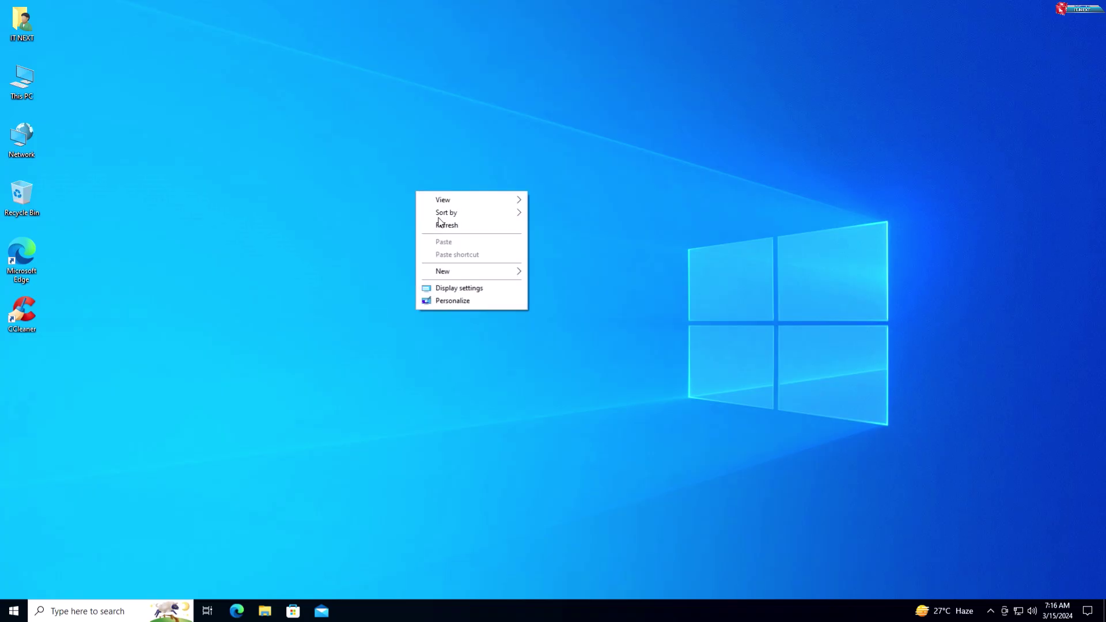
# Refresh the desktop and run services.msc from the Run box to reopen Services
pyautogui.click(441, 224)
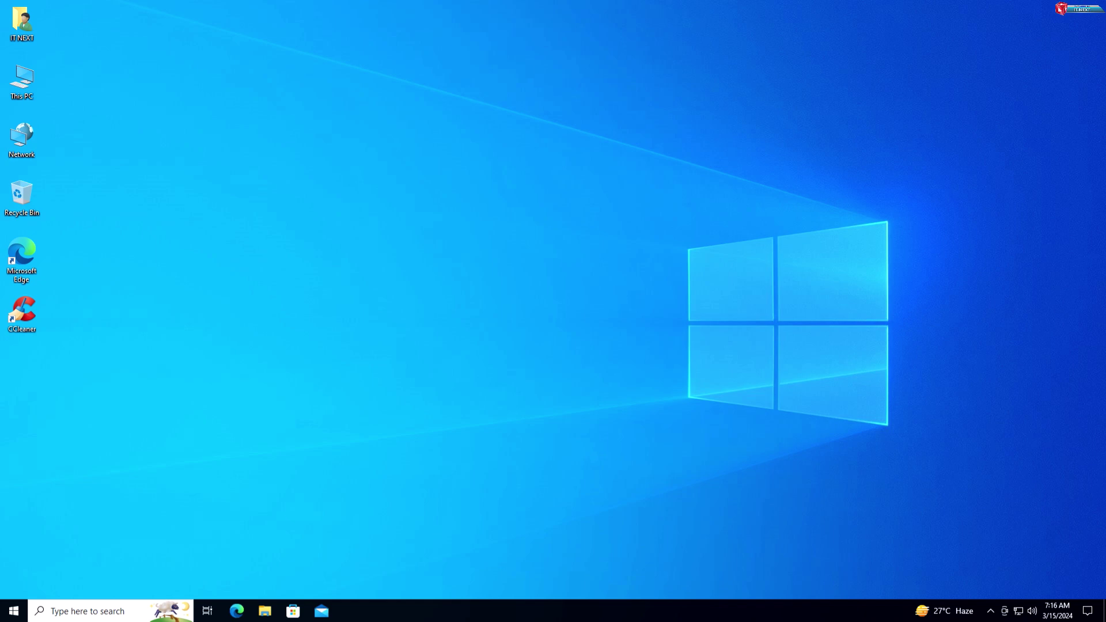
pyautogui.rightClick(13, 609)
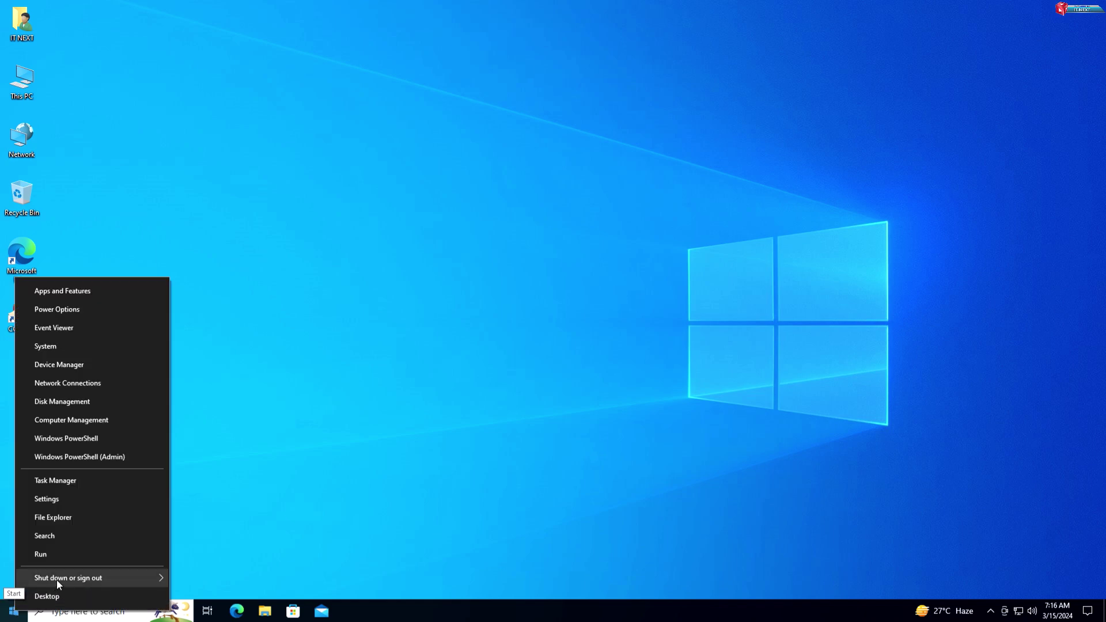
pyautogui.click(60, 556)
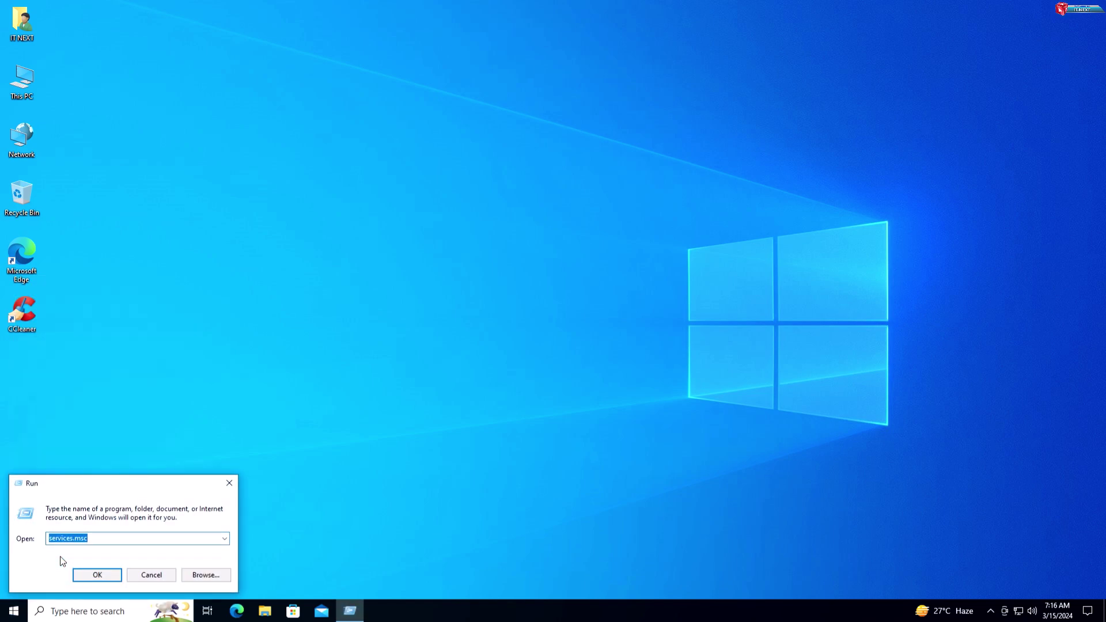
pyautogui.press('End')
pyautogui.hotkey('shift', 'Left')
pyautogui.hotkey('shift', 'Left')
pyautogui.hotkey('ctrl', 'a')
pyautogui.click(112, 579)
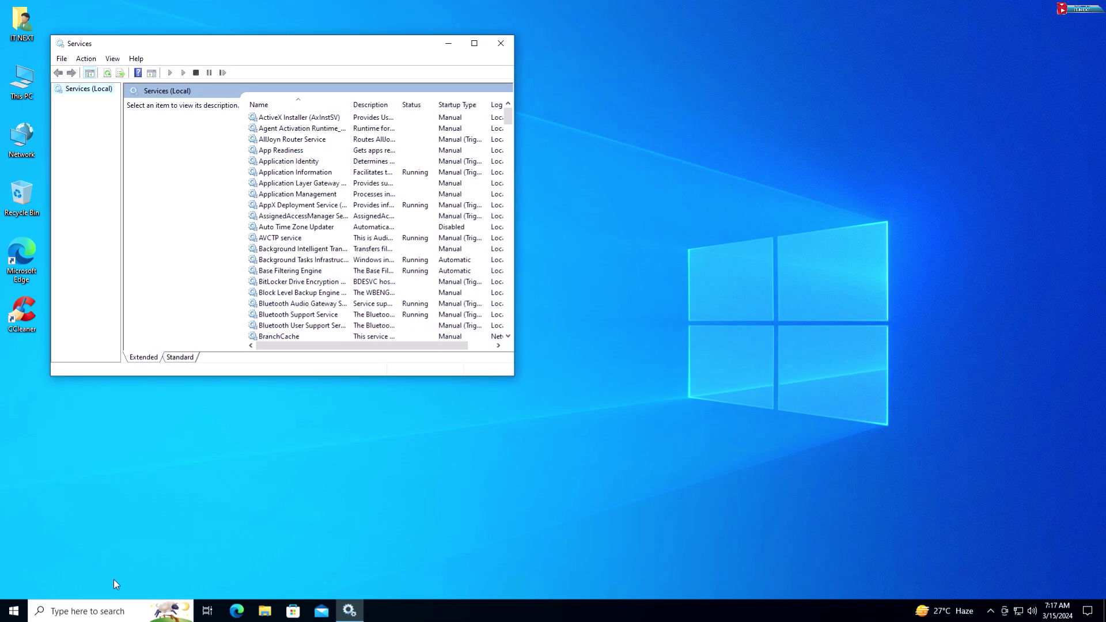
# Set Windows Error Reporting Service's startup type to Disabled, apply it, and close Services
pyautogui.moveTo(508, 115); pyautogui.dragTo(488, 297)
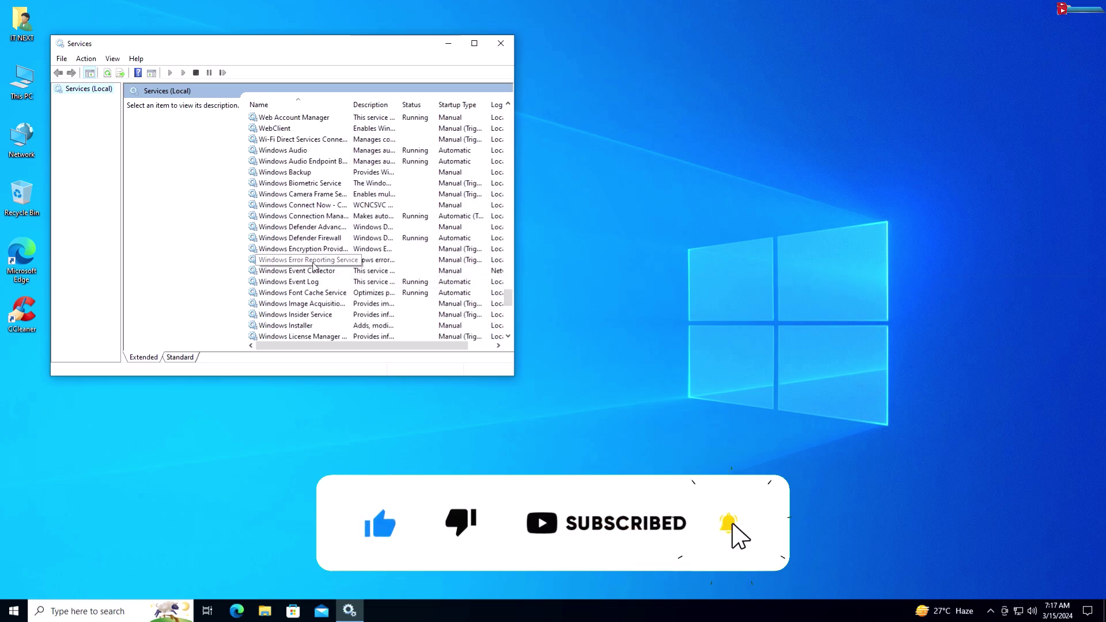
pyautogui.click(312, 260)
pyautogui.rightClick(326, 260)
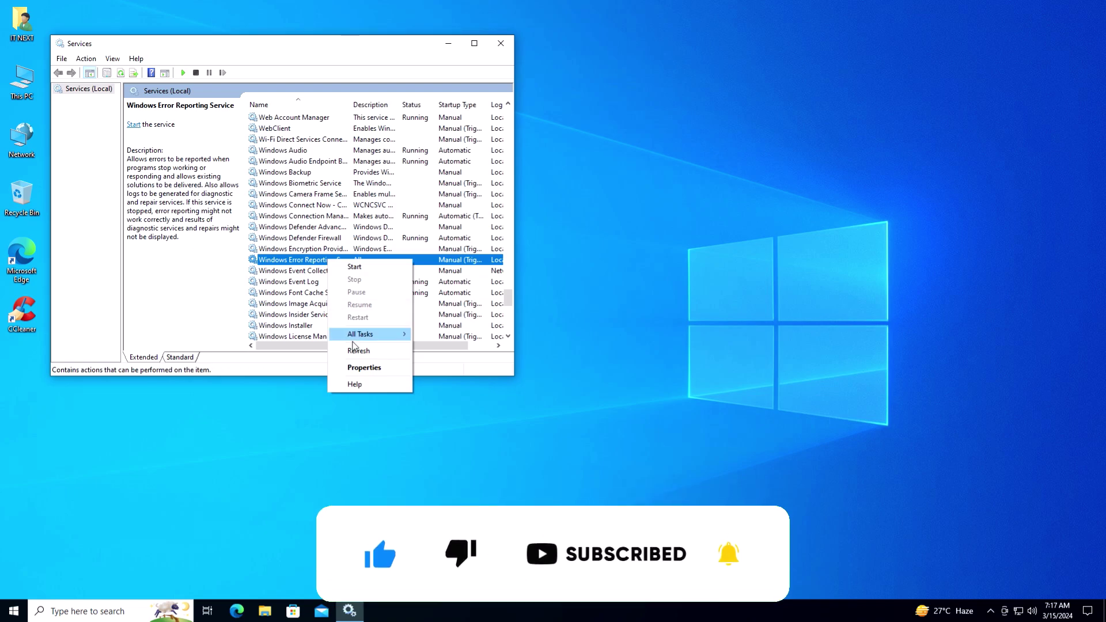
pyautogui.click(369, 370)
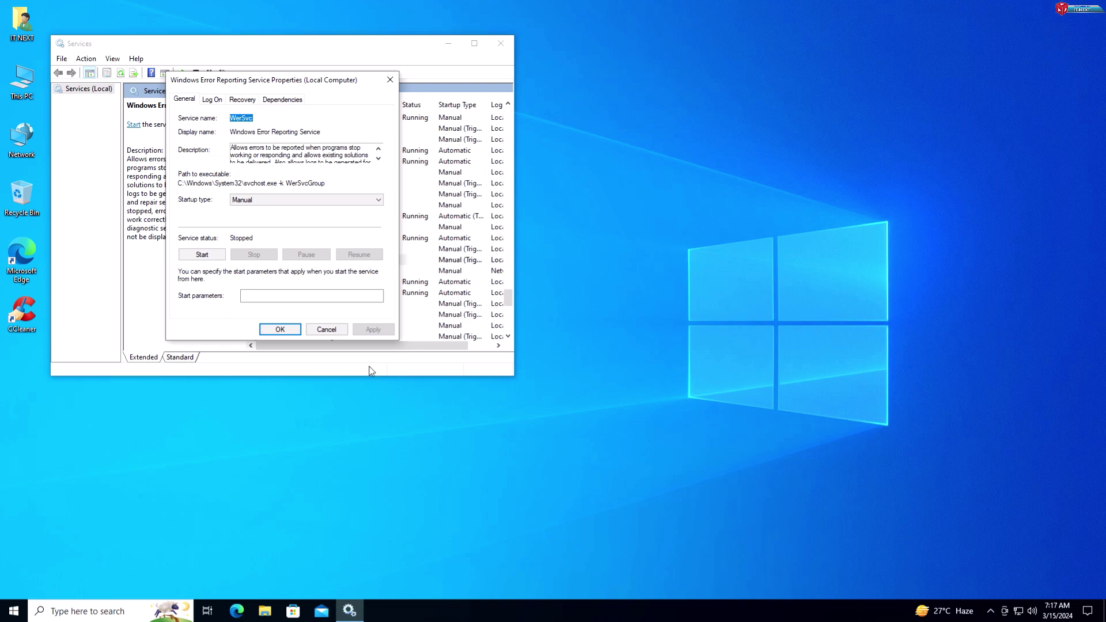
pyautogui.click(324, 203)
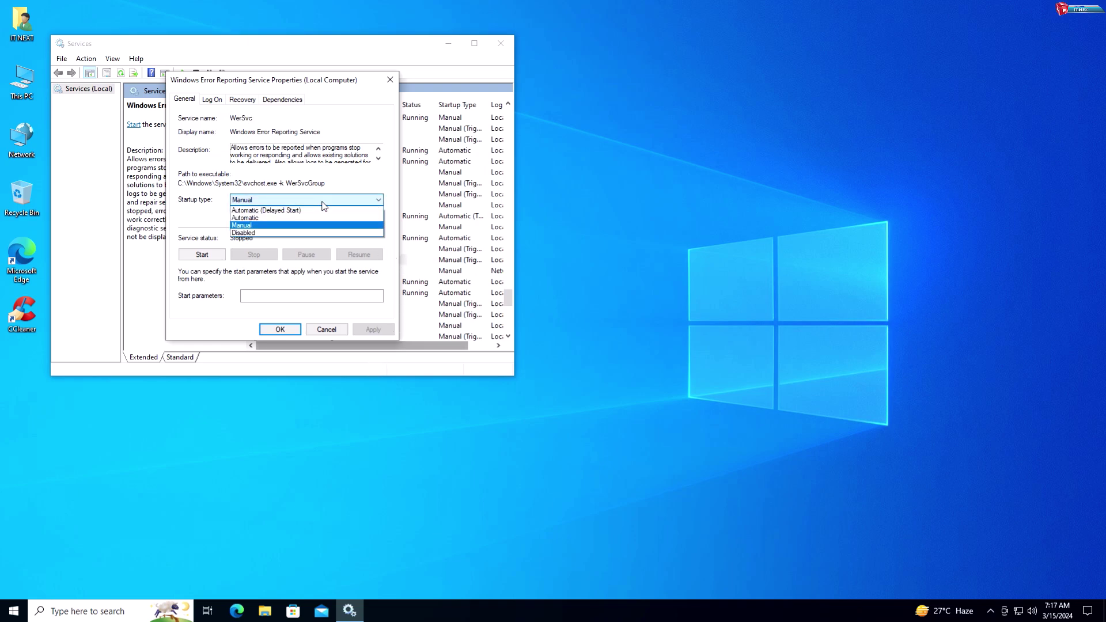
pyautogui.click(311, 233)
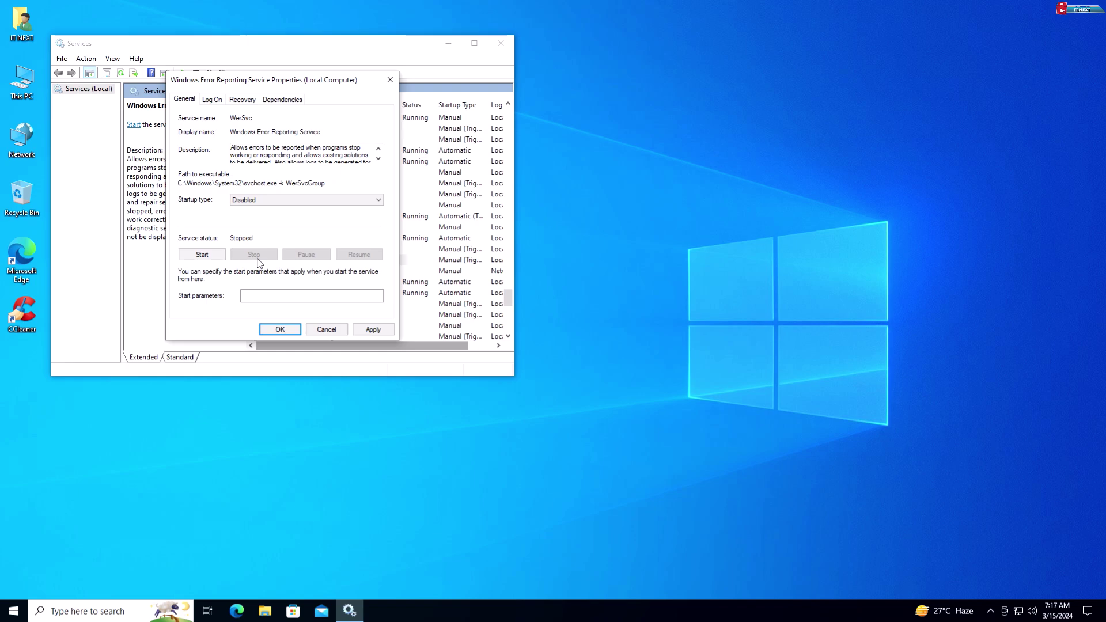
pyautogui.click(363, 330)
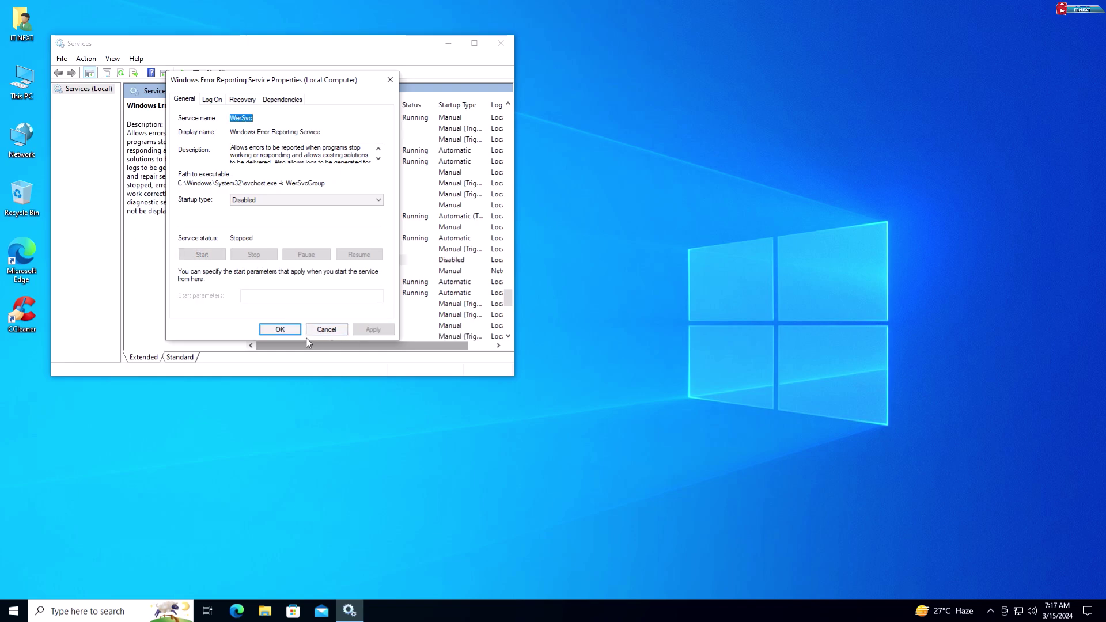
pyautogui.click(282, 330)
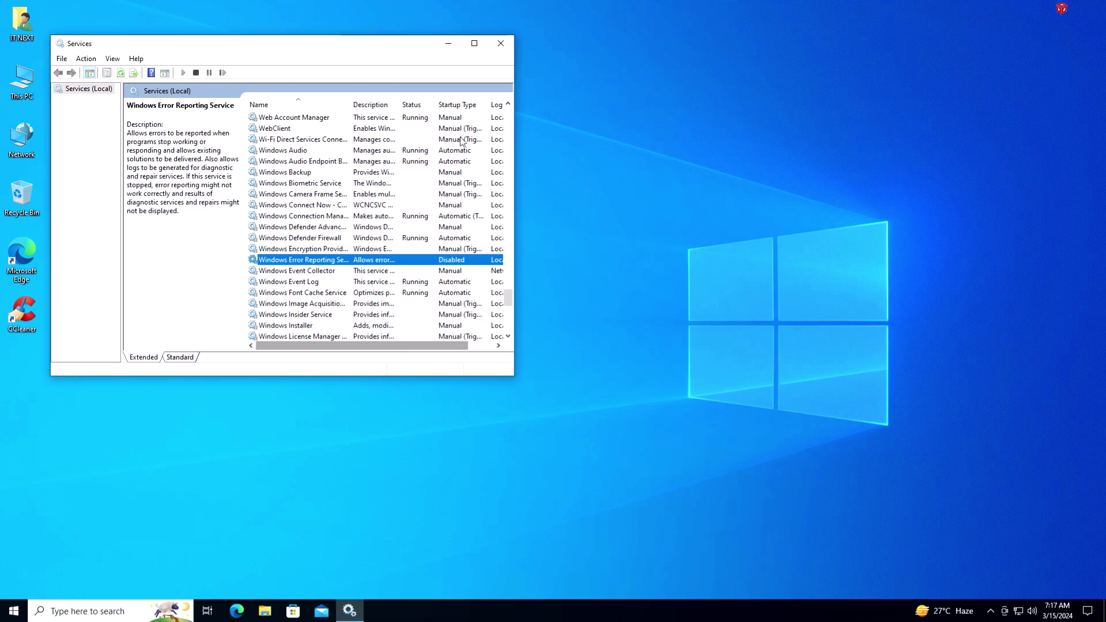
pyautogui.click(501, 45)
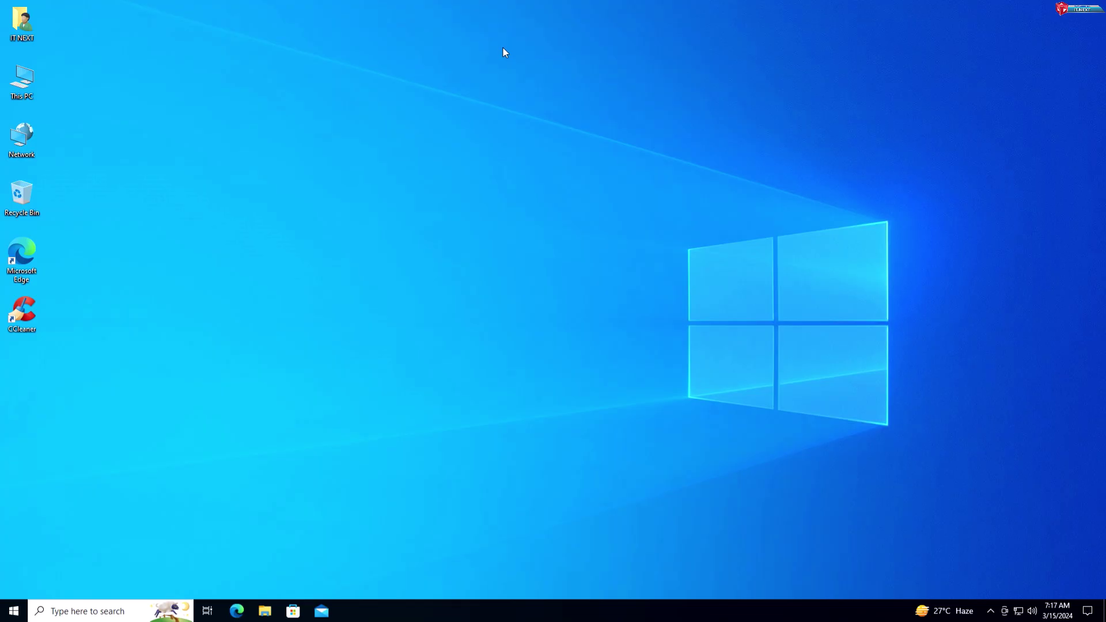
# Refresh the desktop, run services.msc, and scroll the list down to the D entries
pyautogui.rightClick(499, 107)
pyautogui.click(521, 141)
pyautogui.rightClick(15, 613)
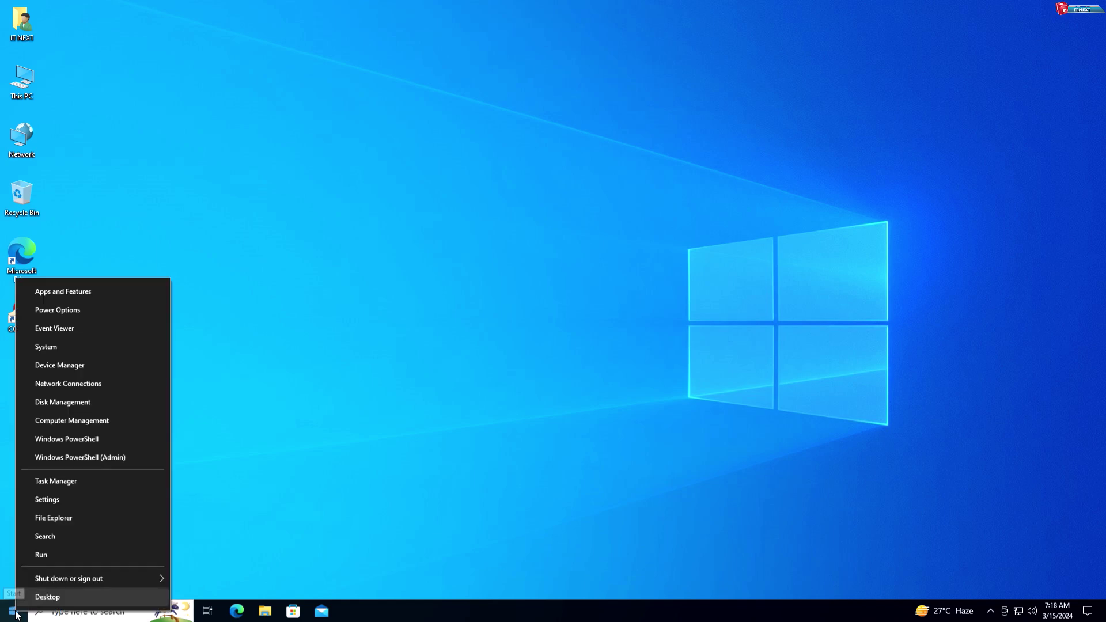
pyautogui.click(65, 555)
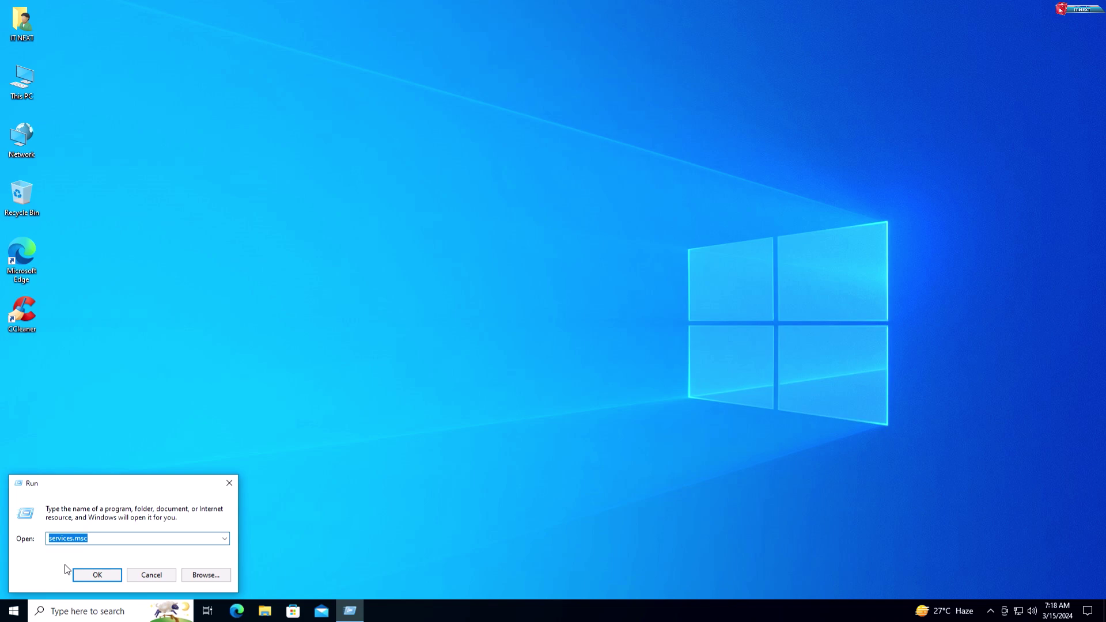
pyautogui.click(87, 574)
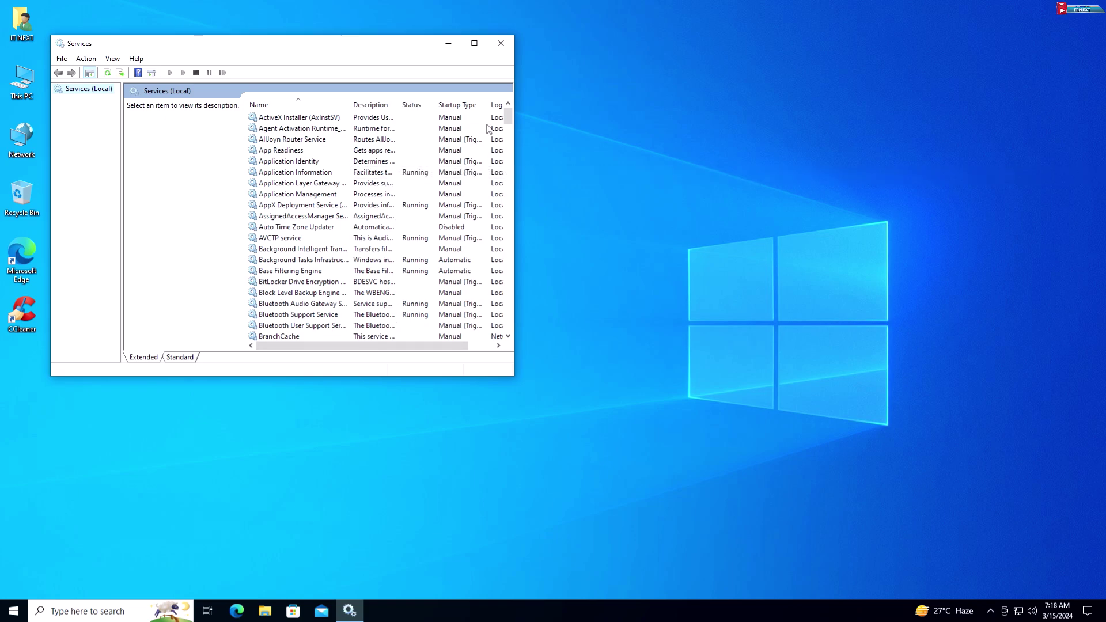
pyautogui.moveTo(510, 112); pyautogui.dragTo(513, 160)
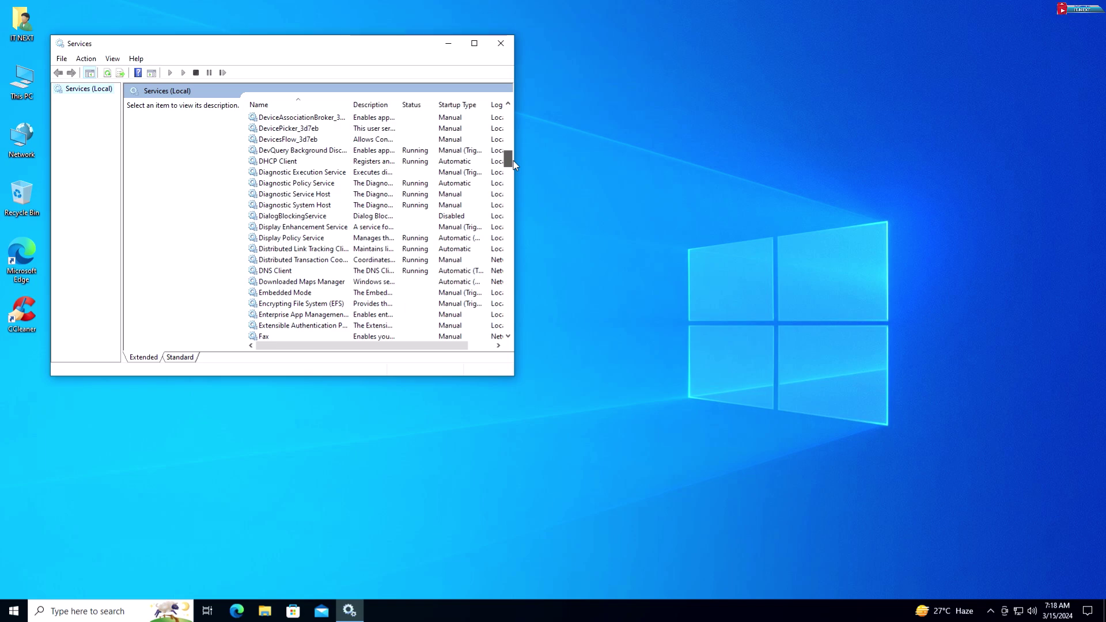
# Set Diagnostic Policy Service's startup type to Disabled, stop it, and apply the change
pyautogui.click(335, 184)
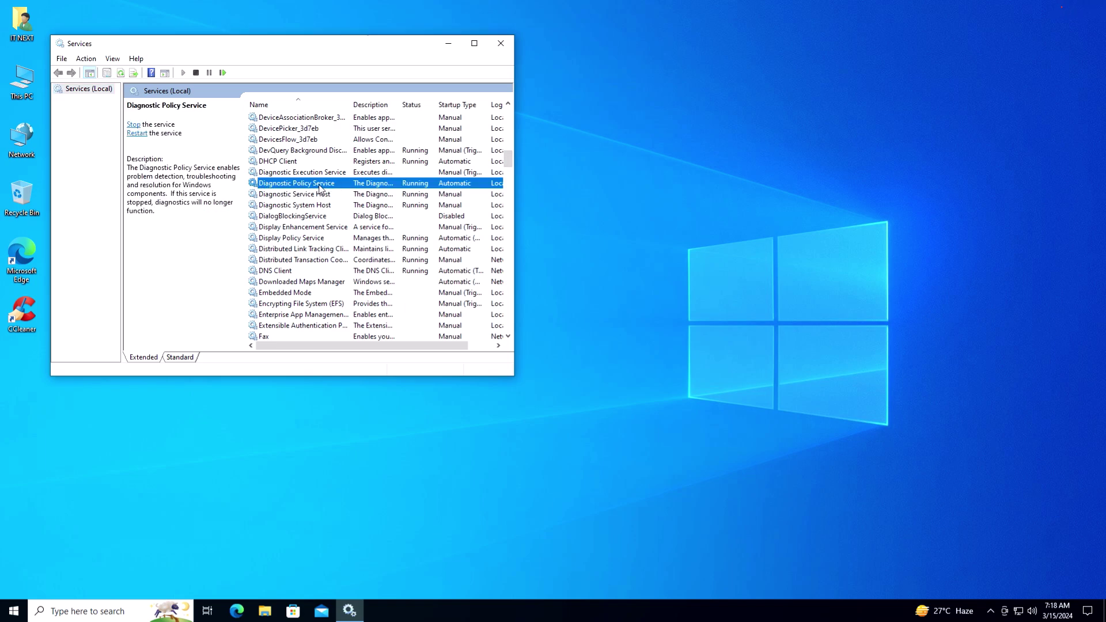
pyautogui.rightClick(320, 188)
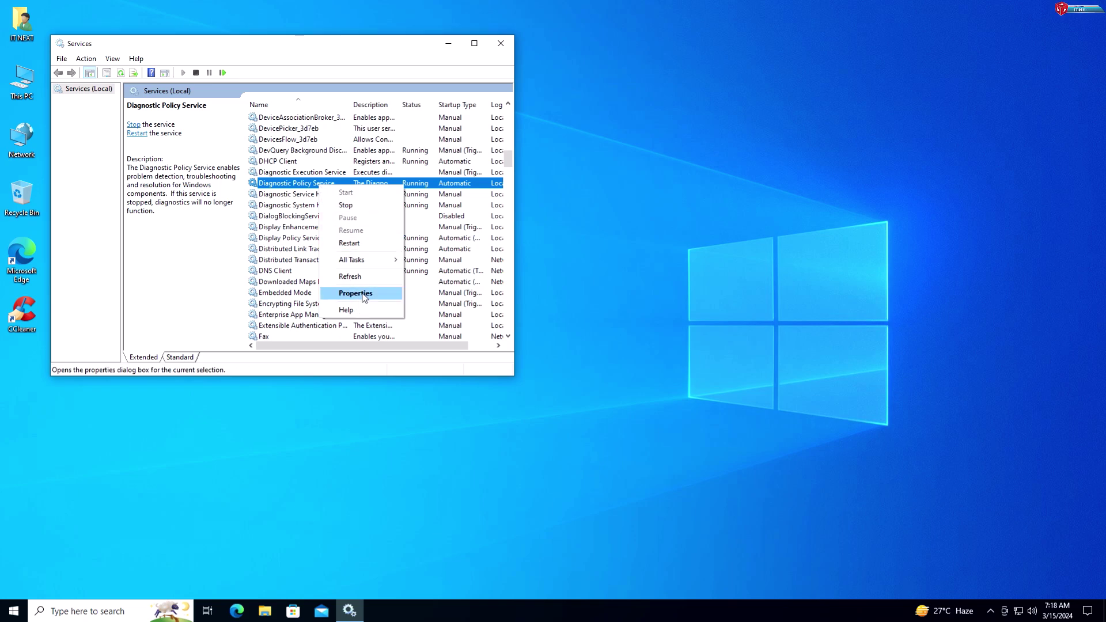
pyautogui.click(363, 294)
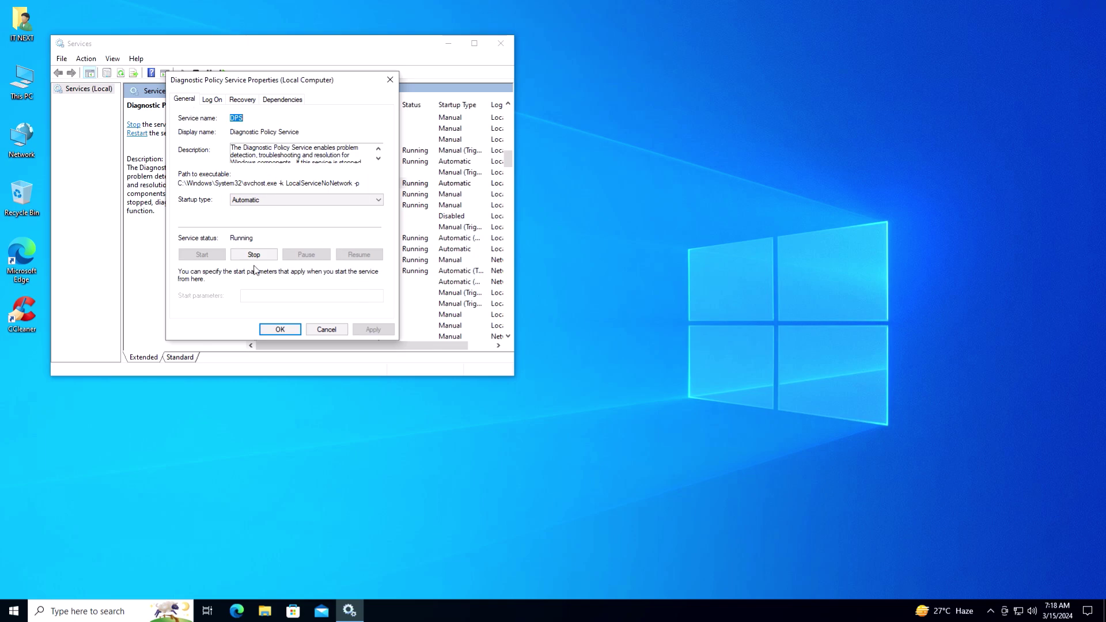
pyautogui.click(313, 202)
pyautogui.click(311, 233)
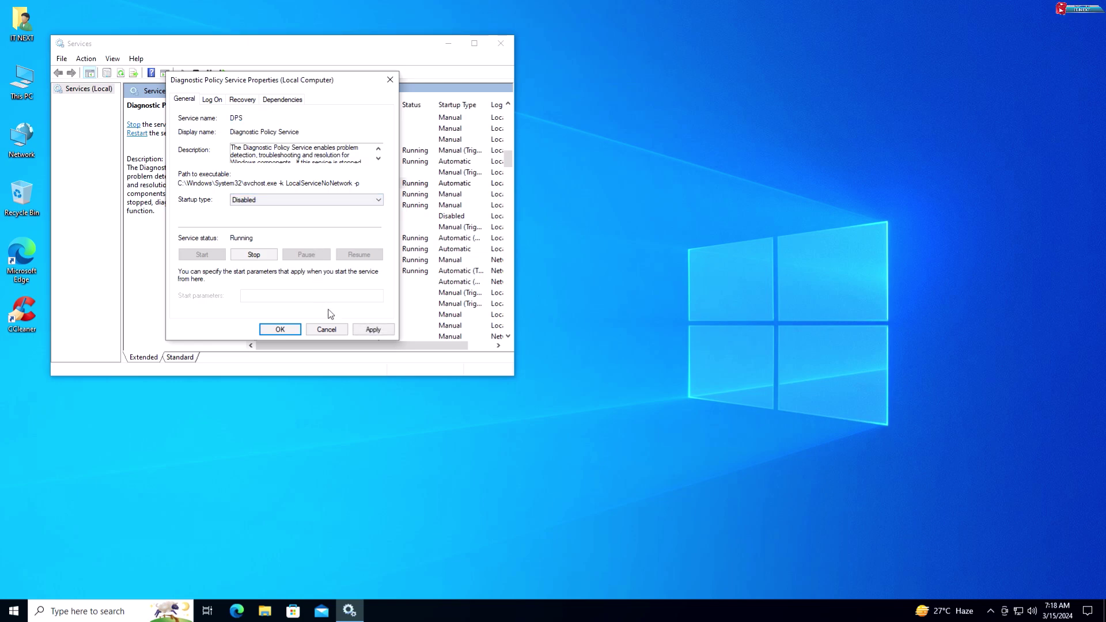
pyautogui.click(260, 254)
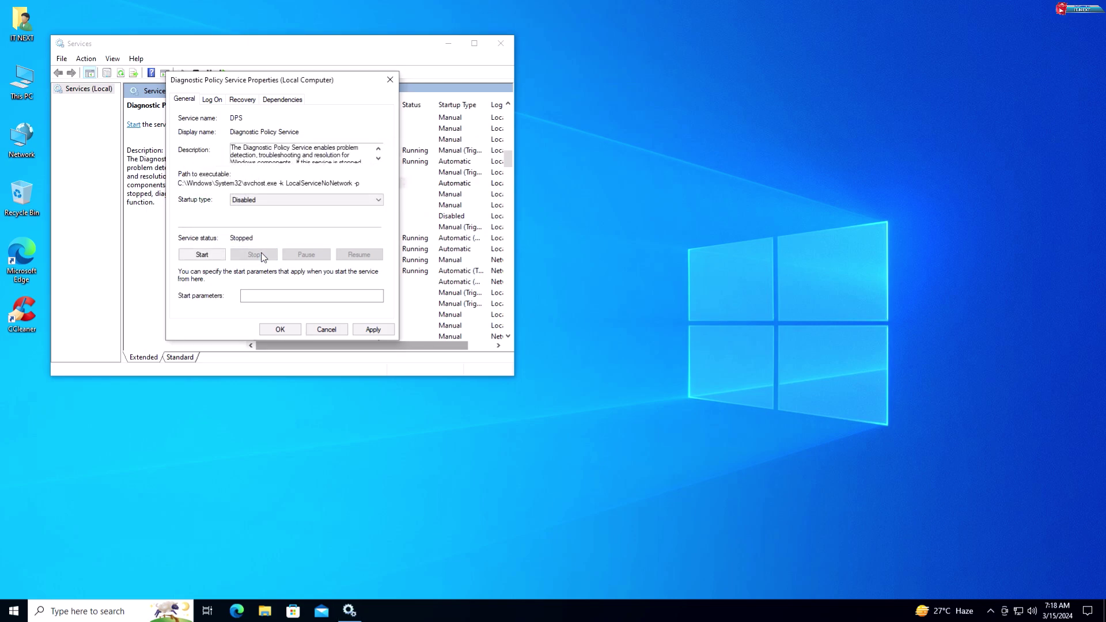
pyautogui.click(369, 331)
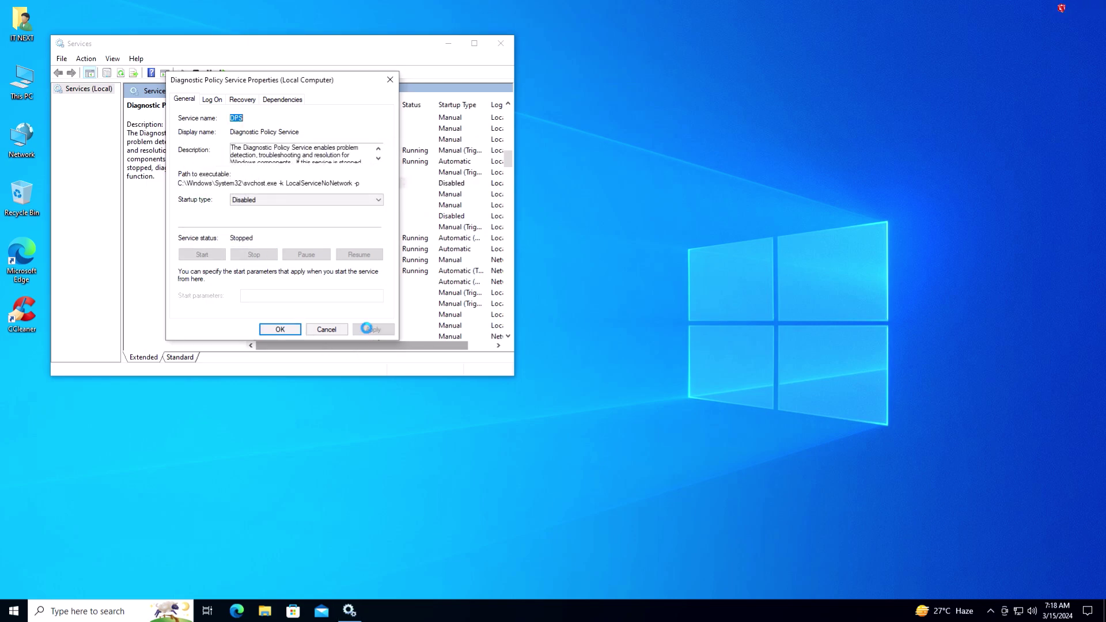
pyautogui.click(283, 330)
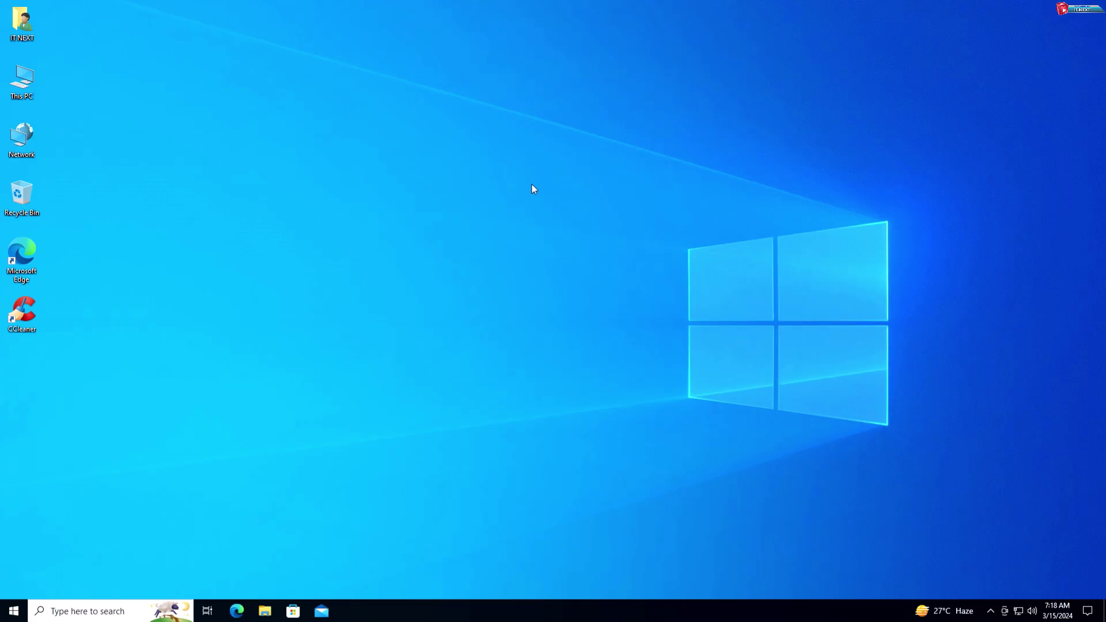
# Refresh the desktop, then run services.msc from the Start menu's Run entry
pyautogui.rightClick(531, 184)
pyautogui.click(562, 222)
pyautogui.rightClick(16, 608)
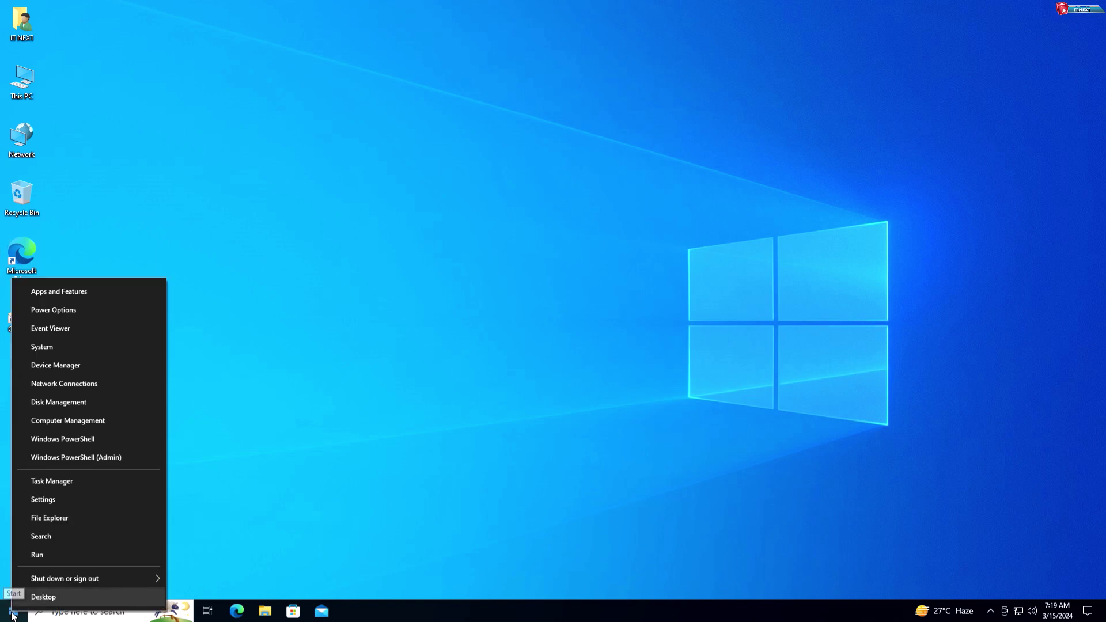
pyautogui.click(57, 550)
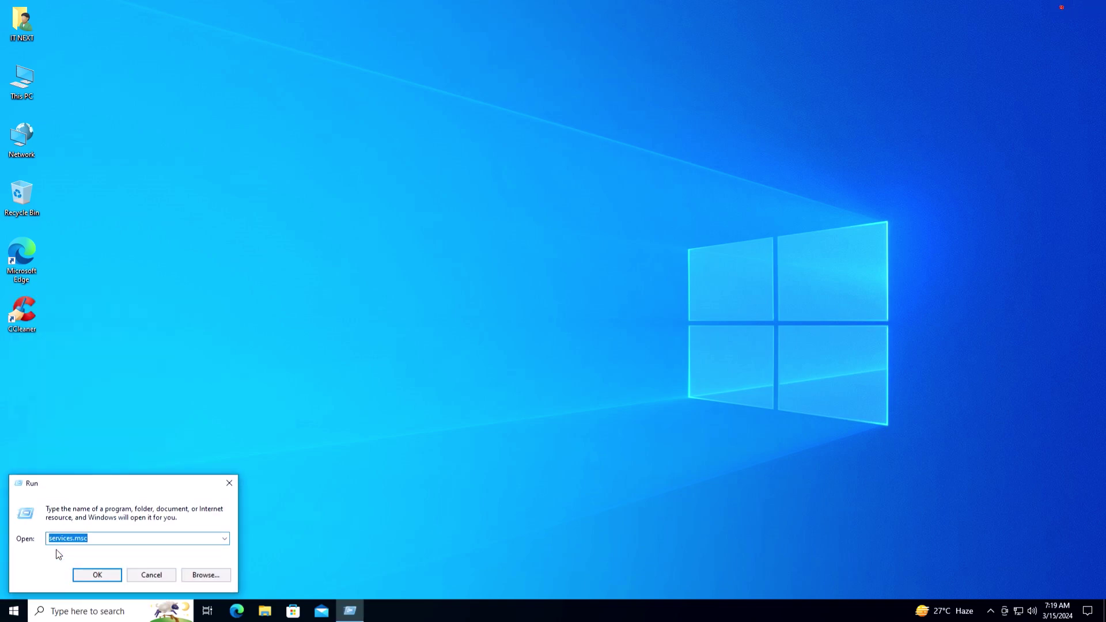
pyautogui.click(97, 575)
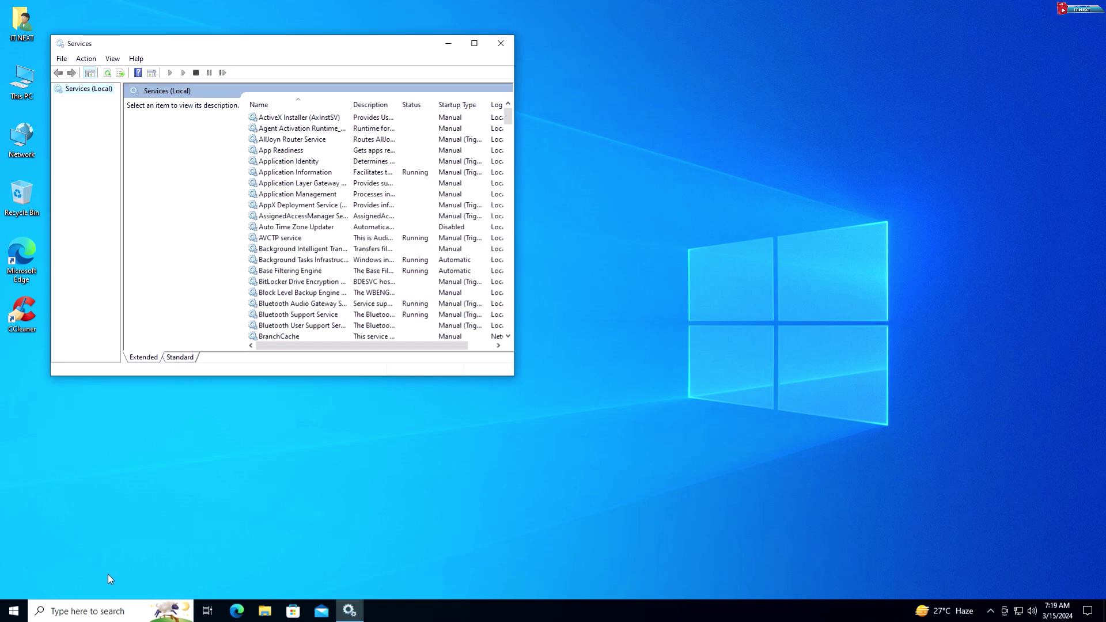
# Scroll to Windows Biometric Service and change its startup type to Disabled, then apply
pyautogui.moveTo(508, 115); pyautogui.dragTo(512, 301)
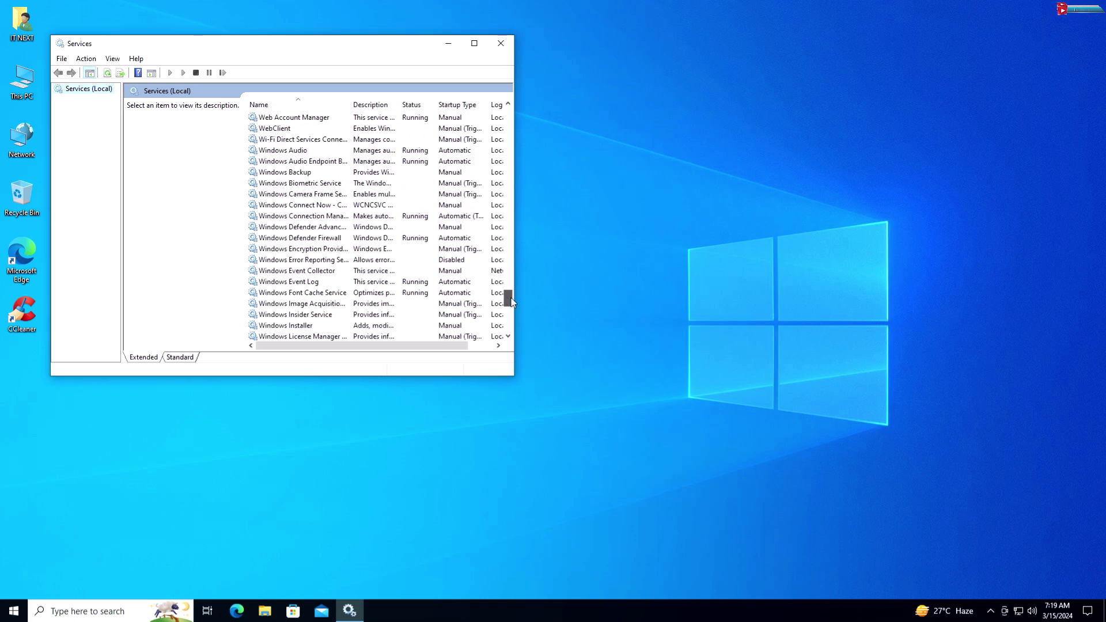
pyautogui.click(320, 183)
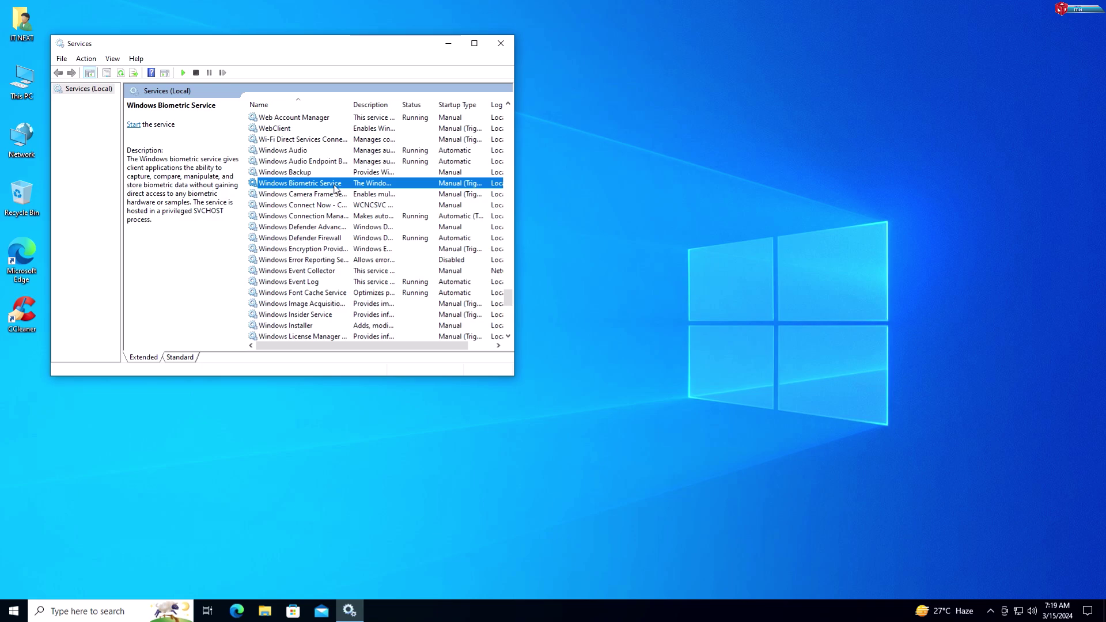
pyautogui.rightClick(335, 185)
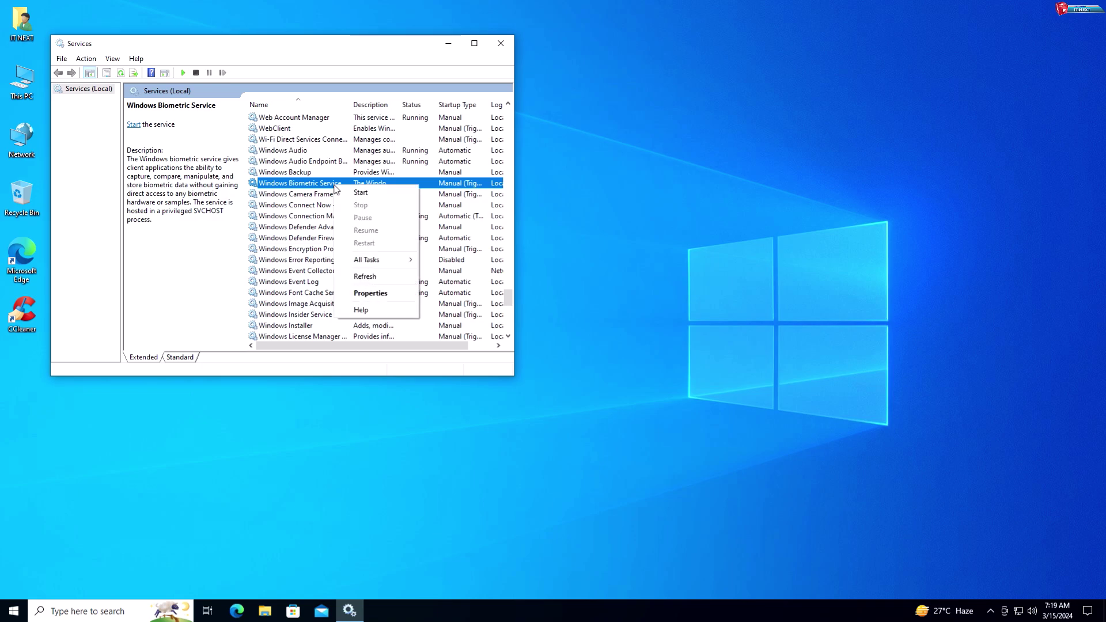
pyautogui.click(370, 293)
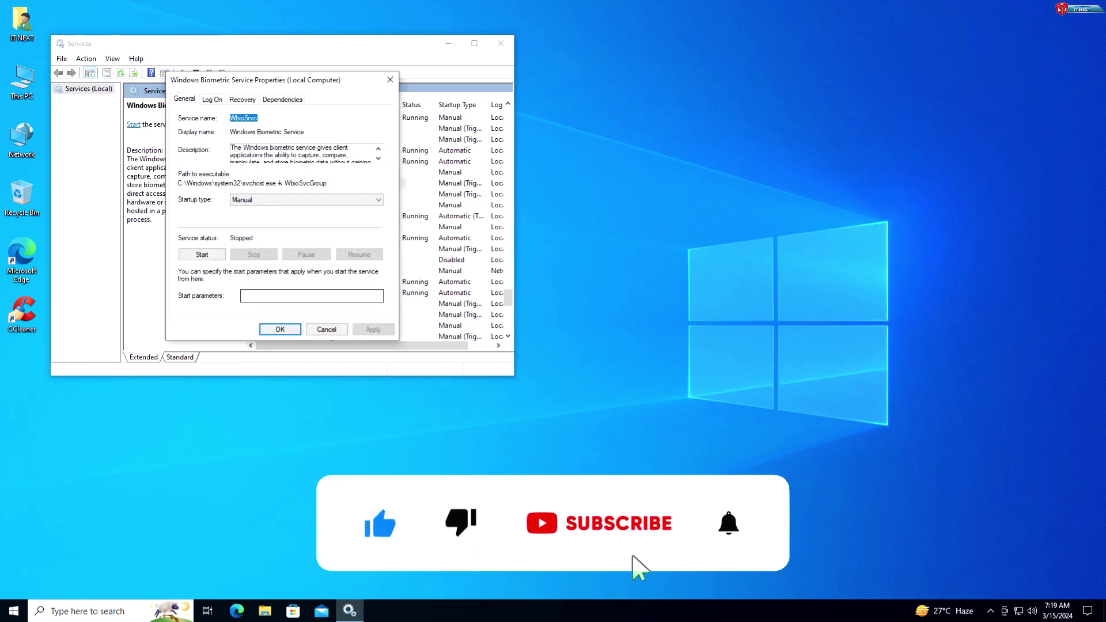
pyautogui.click(273, 201)
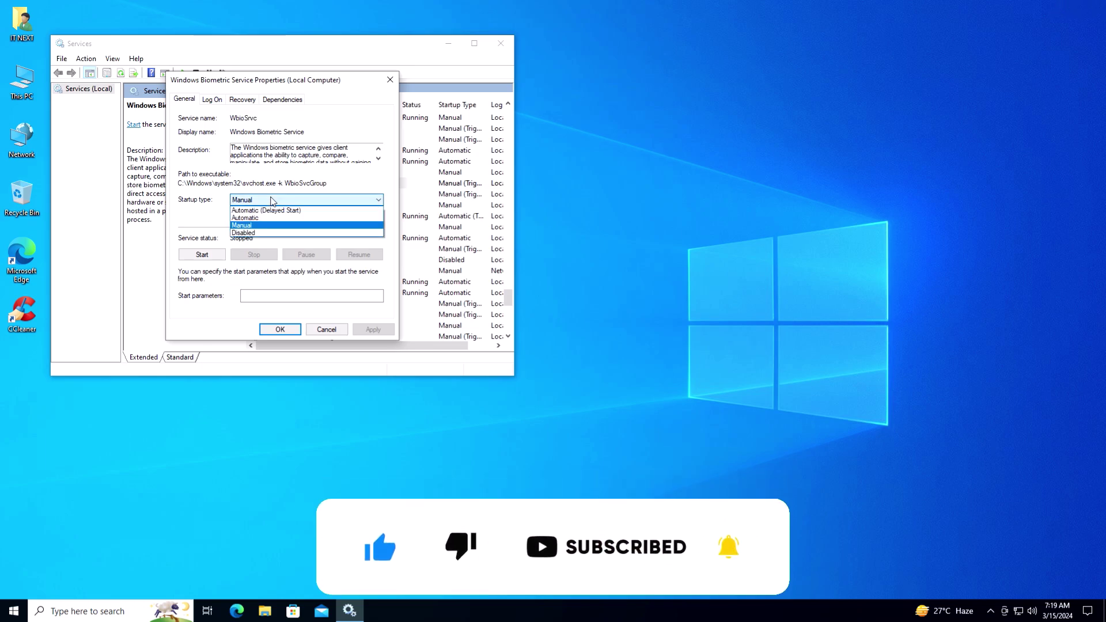
pyautogui.click(286, 233)
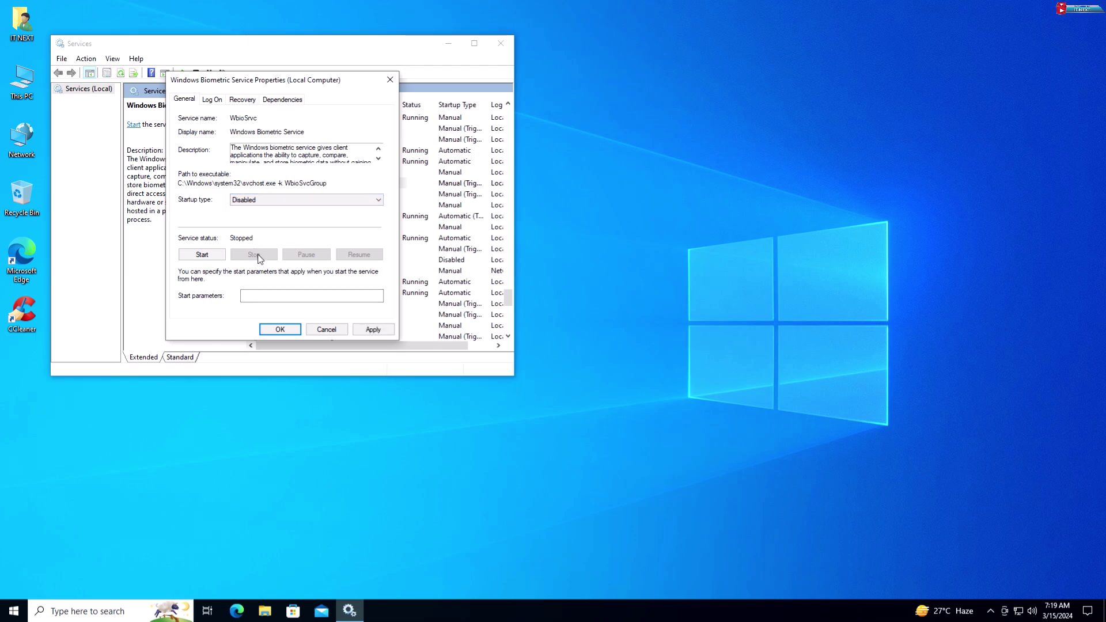
pyautogui.click(371, 329)
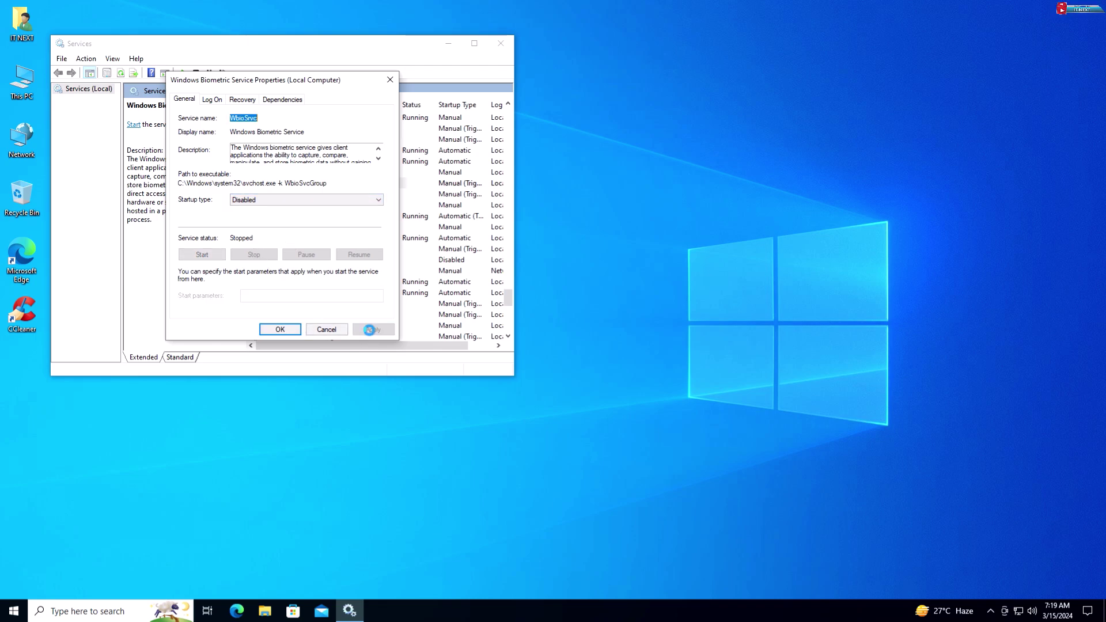
pyautogui.click(280, 329)
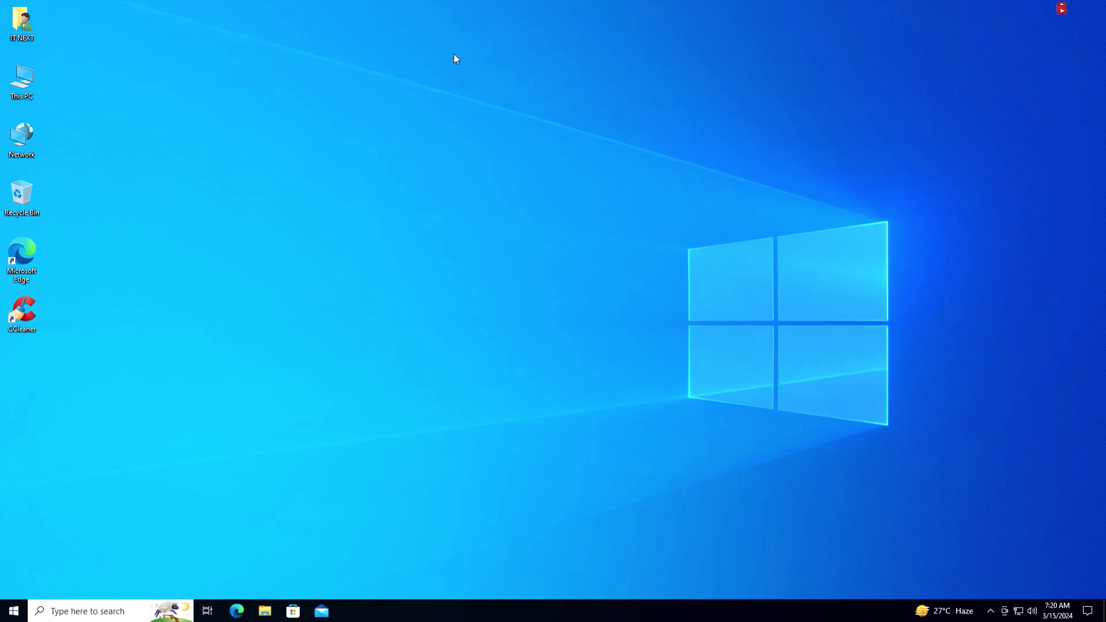
# Reopen the Services console by running services.msc from Run
pyautogui.rightClick(14, 611)
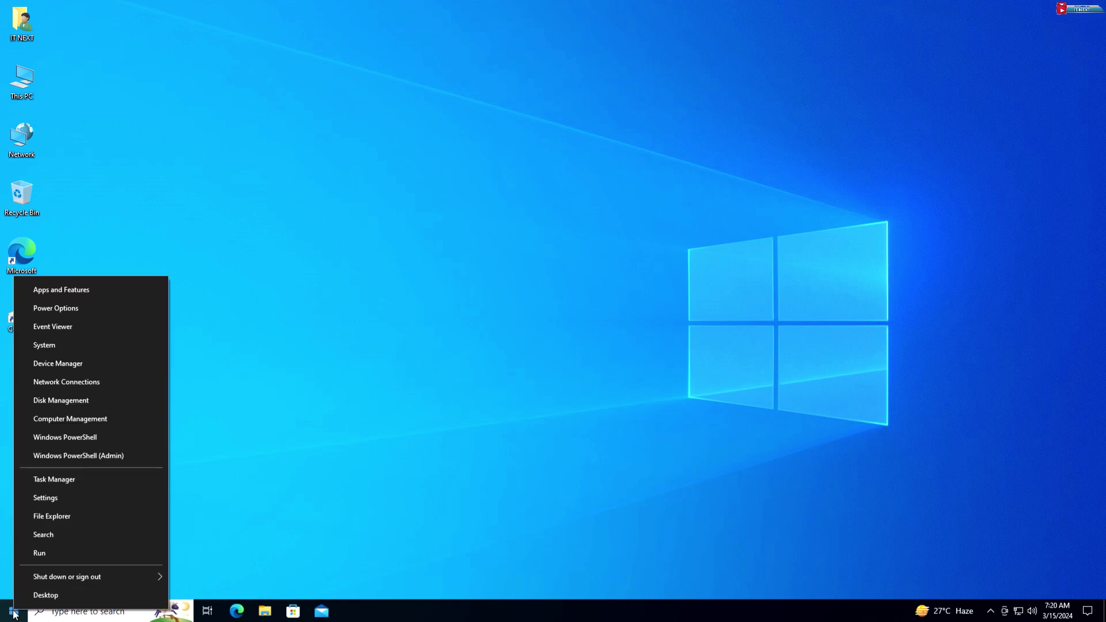
pyautogui.click(54, 557)
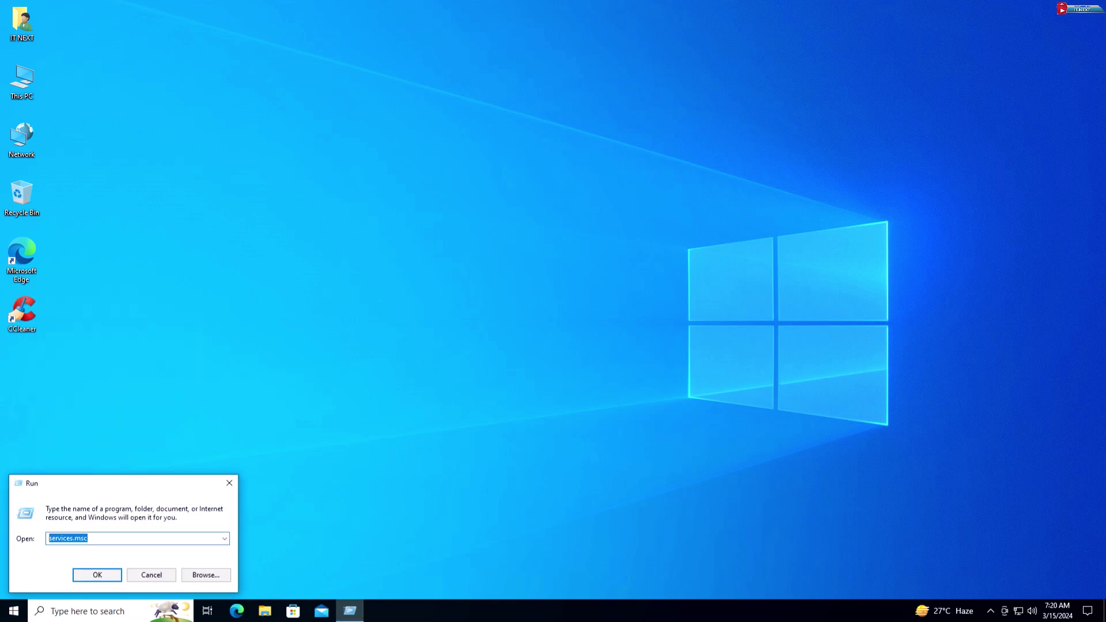
pyautogui.click(87, 573)
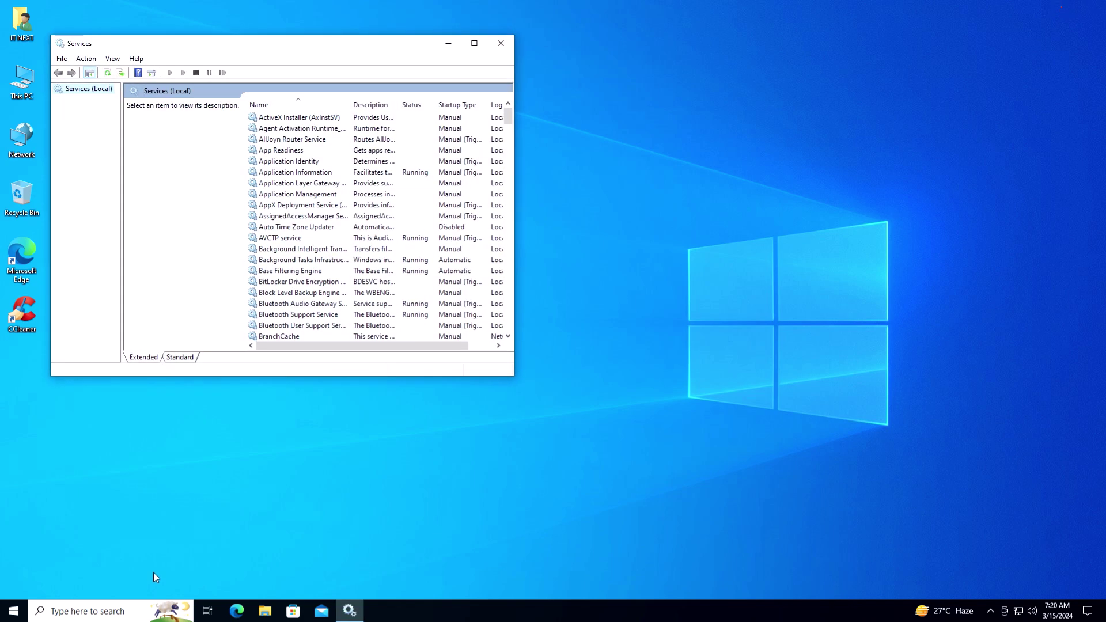
# Set the Windows Time service's startup type to Disabled and apply it
pyautogui.moveTo(508, 115); pyautogui.dragTo(507, 318)
pyautogui.click(295, 270)
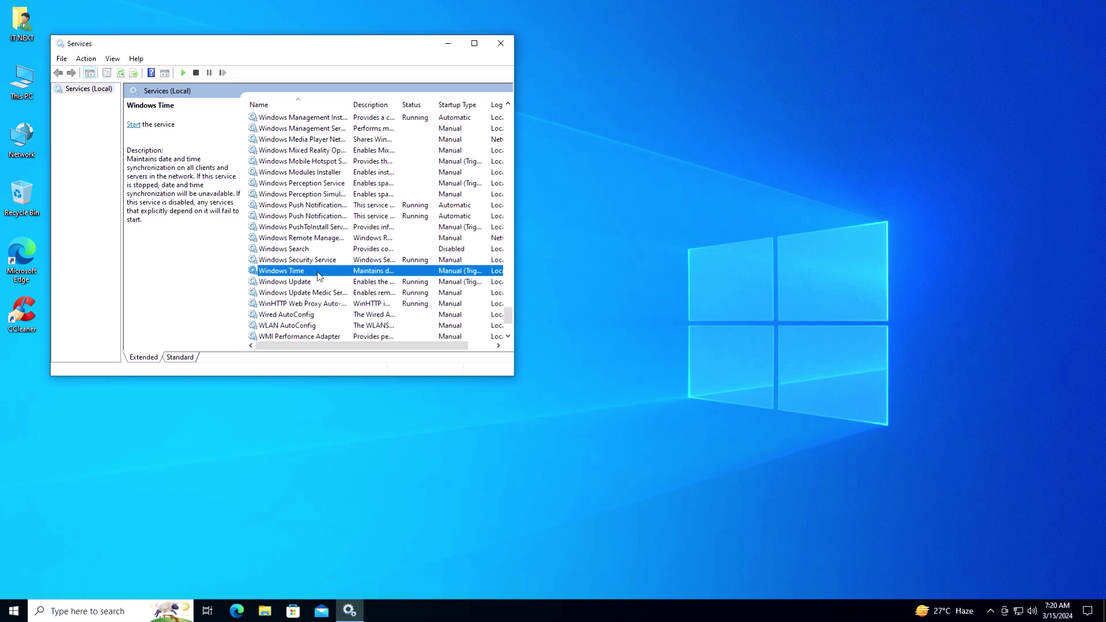
pyautogui.rightClick(319, 272)
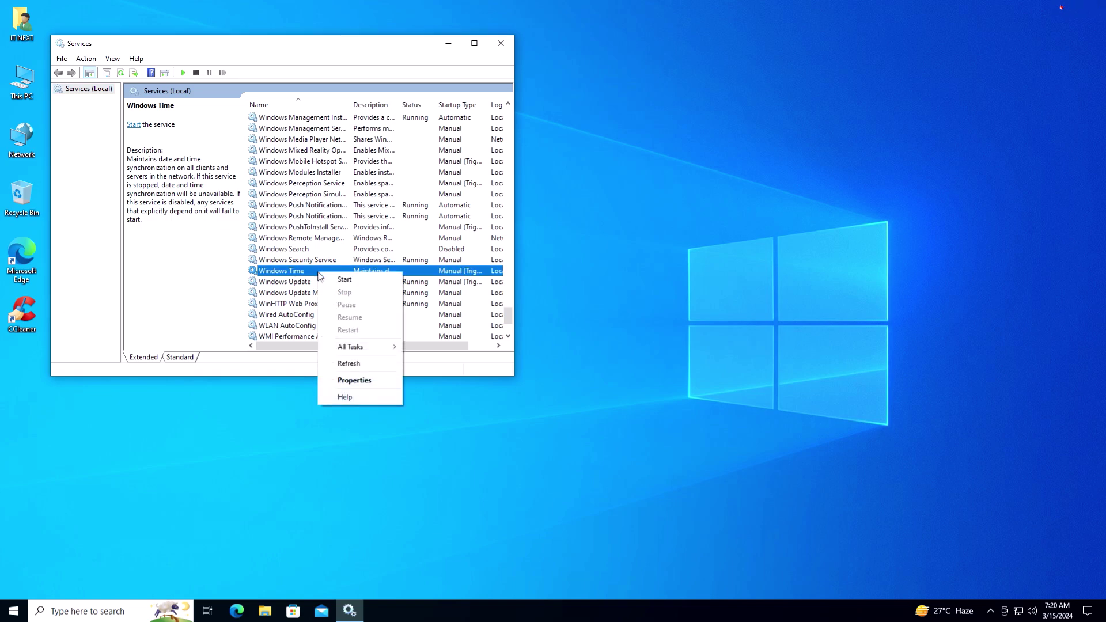
pyautogui.click(354, 382)
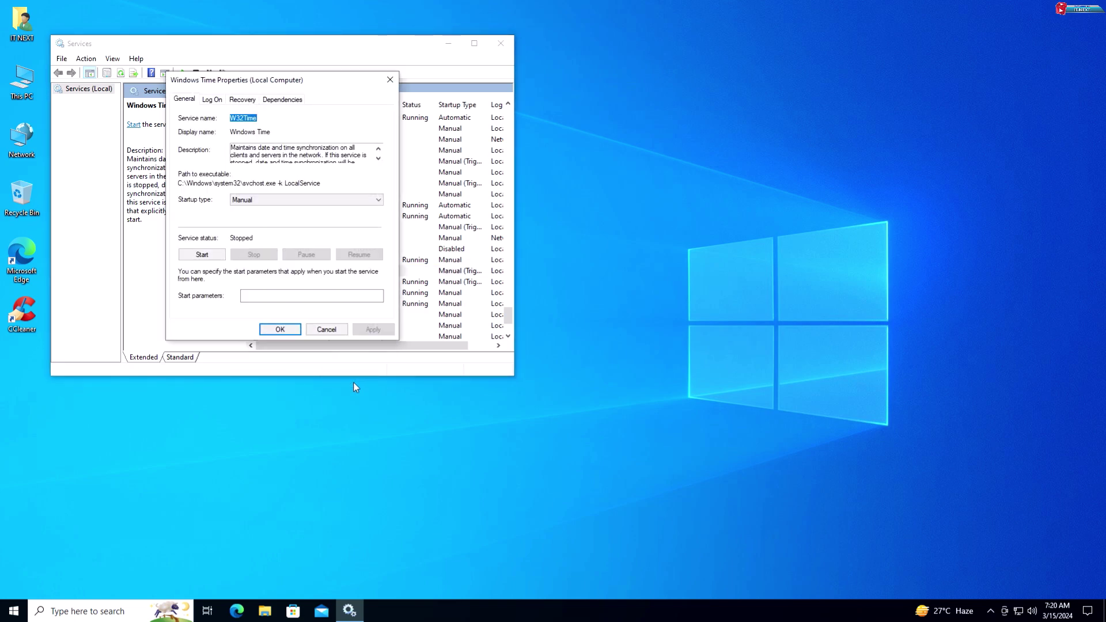
pyautogui.click(321, 203)
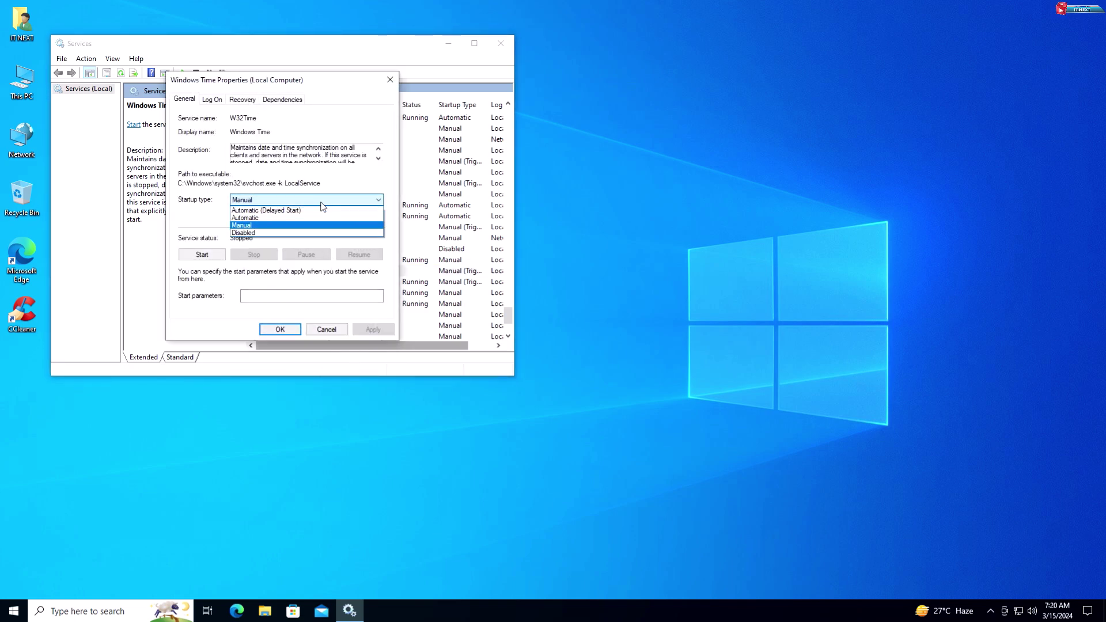
pyautogui.click(316, 233)
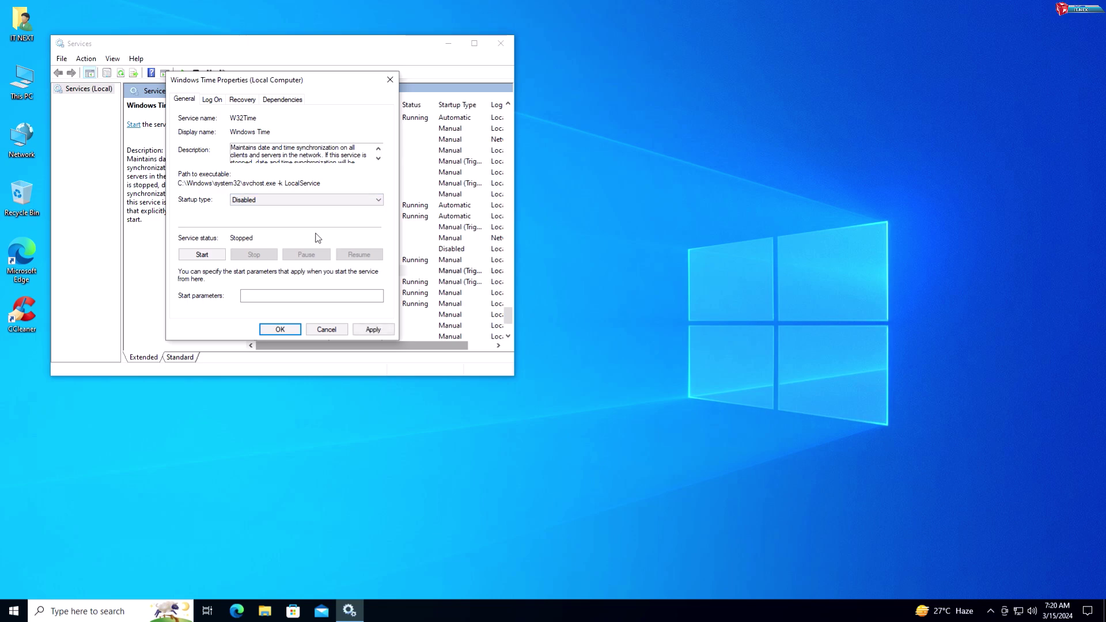
pyautogui.click(373, 334)
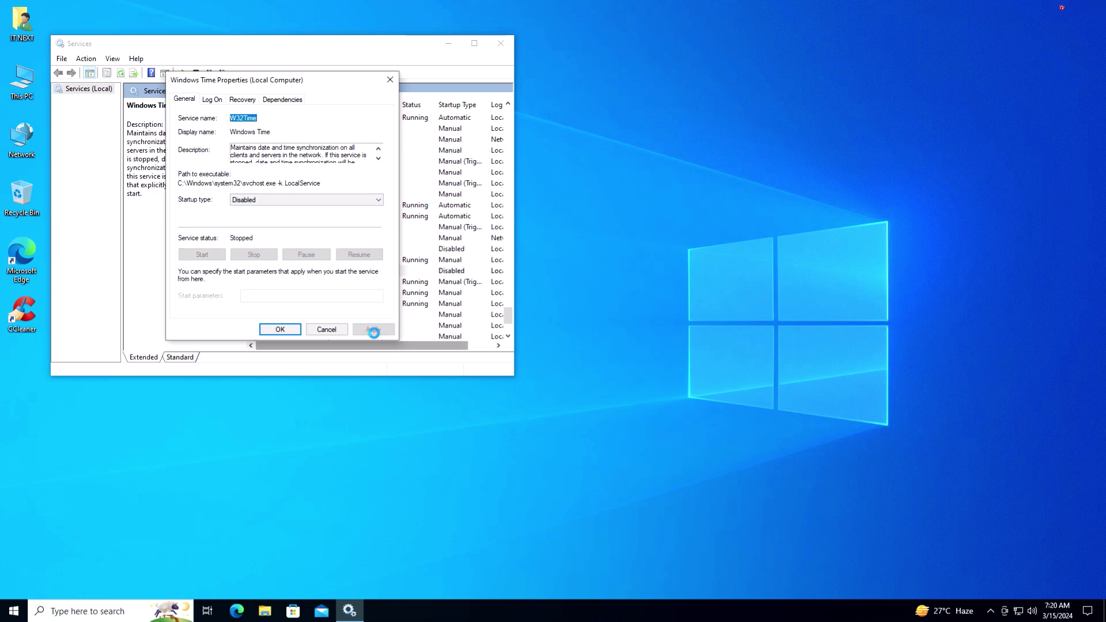
pyautogui.click(290, 329)
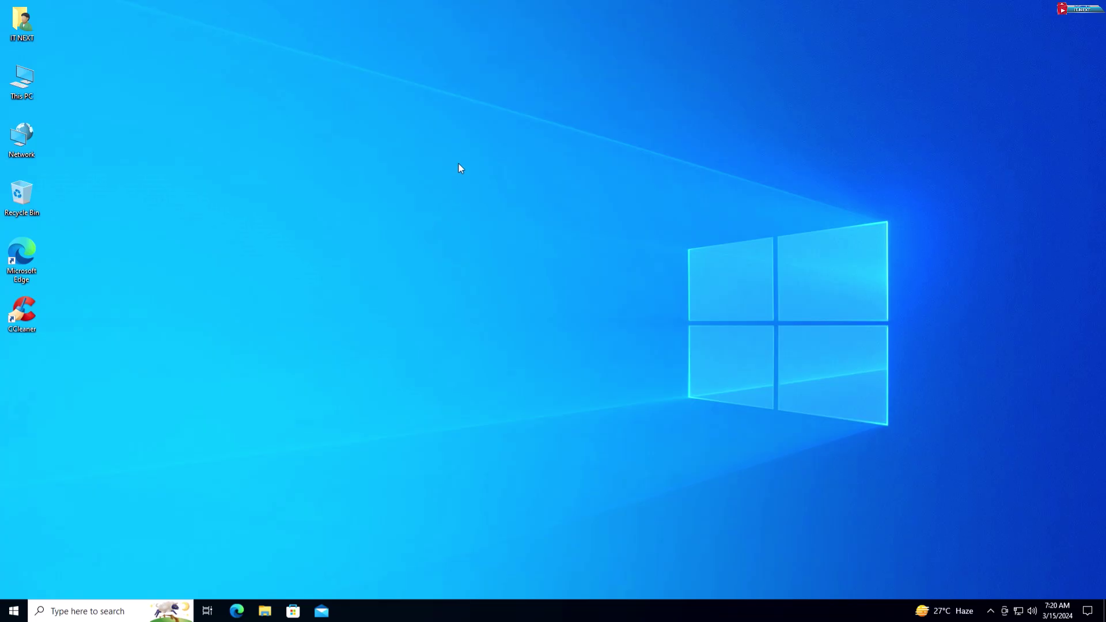
# Refresh the desktop and reopen Services by running services.msc from Run
pyautogui.rightClick(459, 164)
pyautogui.click(482, 198)
pyautogui.rightClick(14, 611)
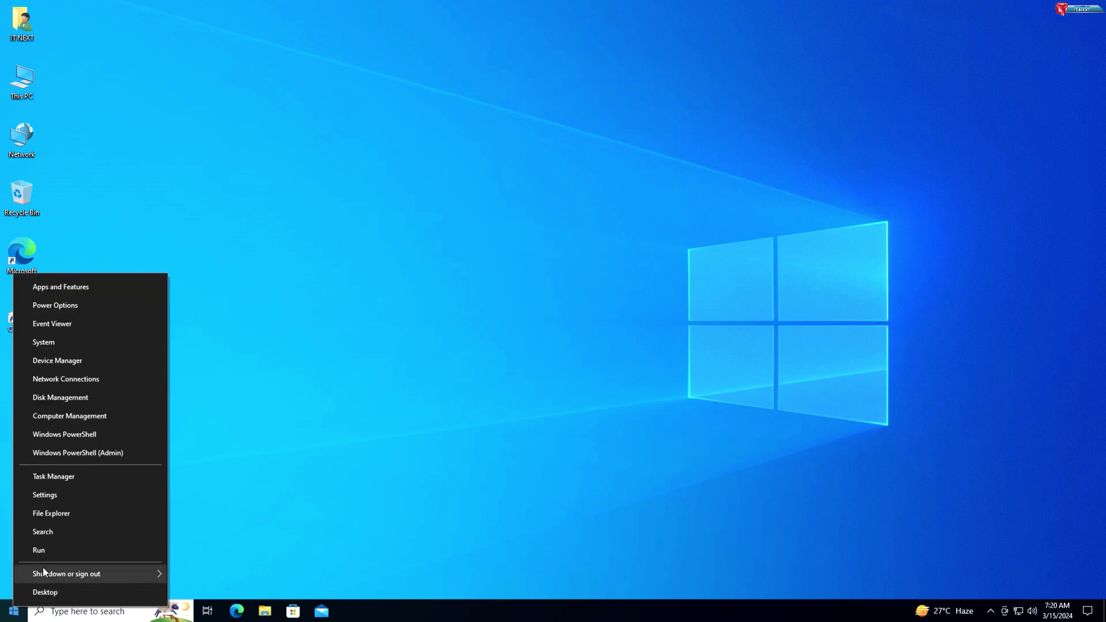
pyautogui.click(51, 552)
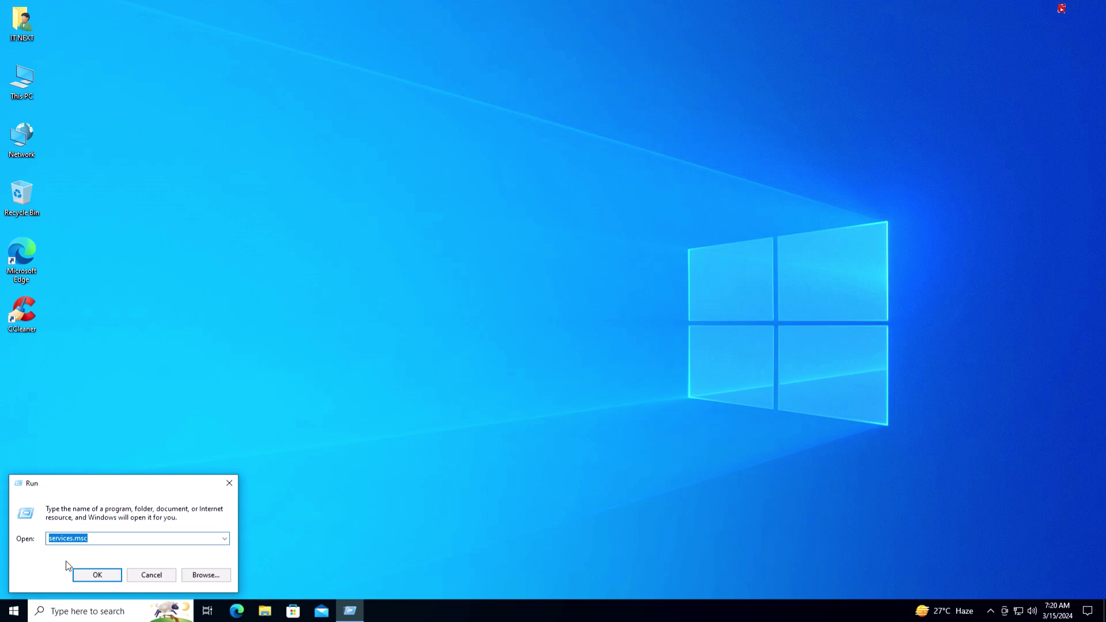
pyautogui.click(93, 576)
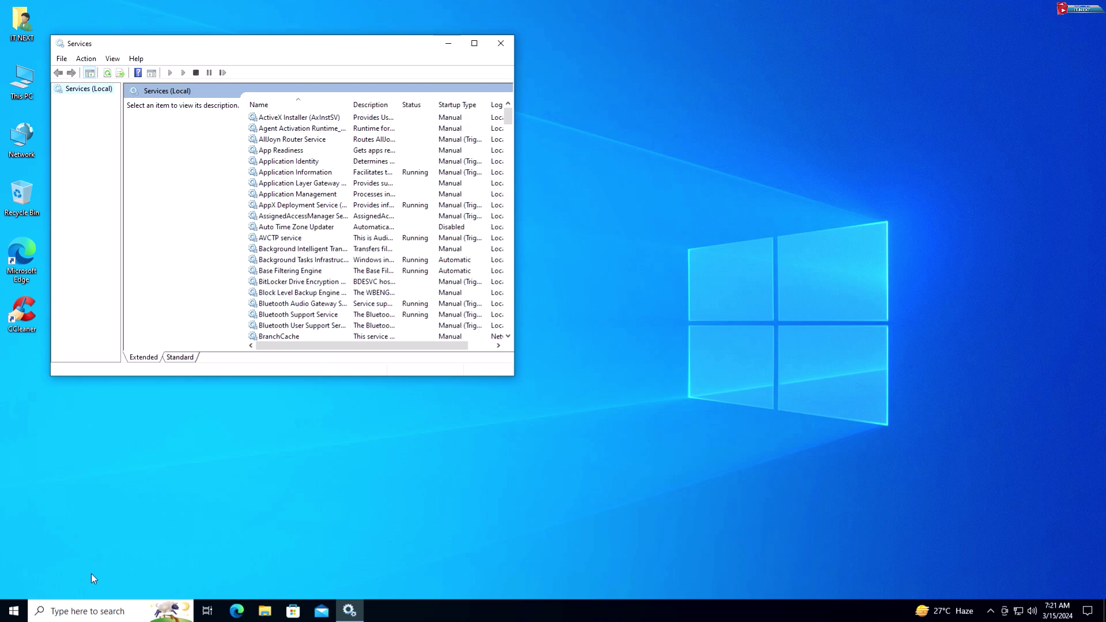
# Set Windows Insider Service's startup type to Disabled and apply it
pyautogui.moveTo(511, 118); pyautogui.dragTo(516, 304)
pyautogui.click(311, 283)
pyautogui.rightClick(308, 284)
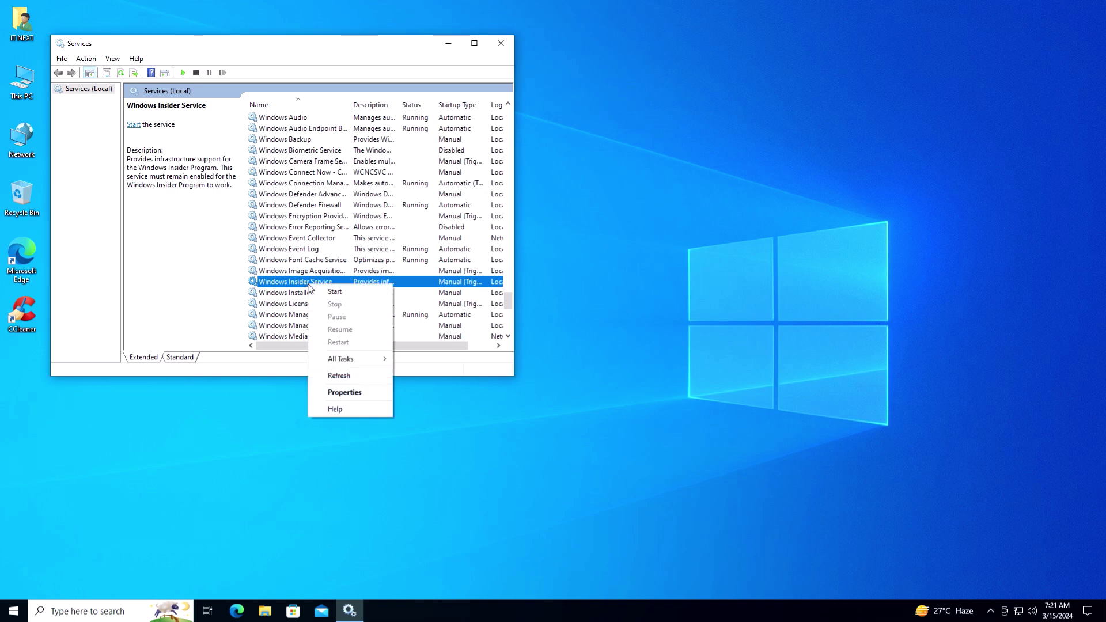
pyautogui.click(345, 391)
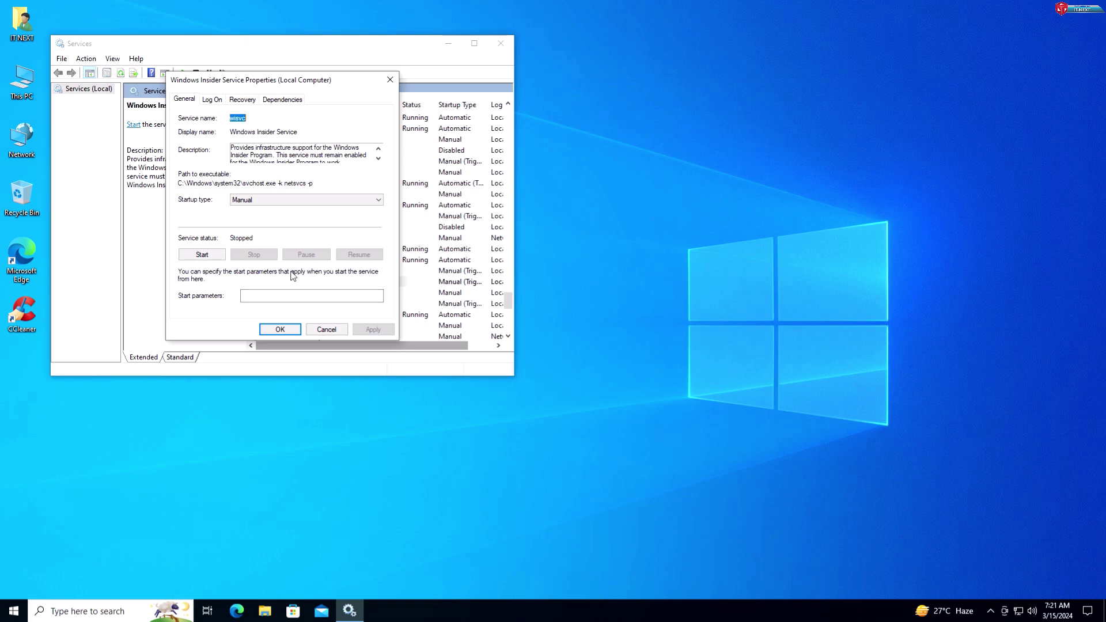
pyautogui.click(324, 202)
pyautogui.click(323, 232)
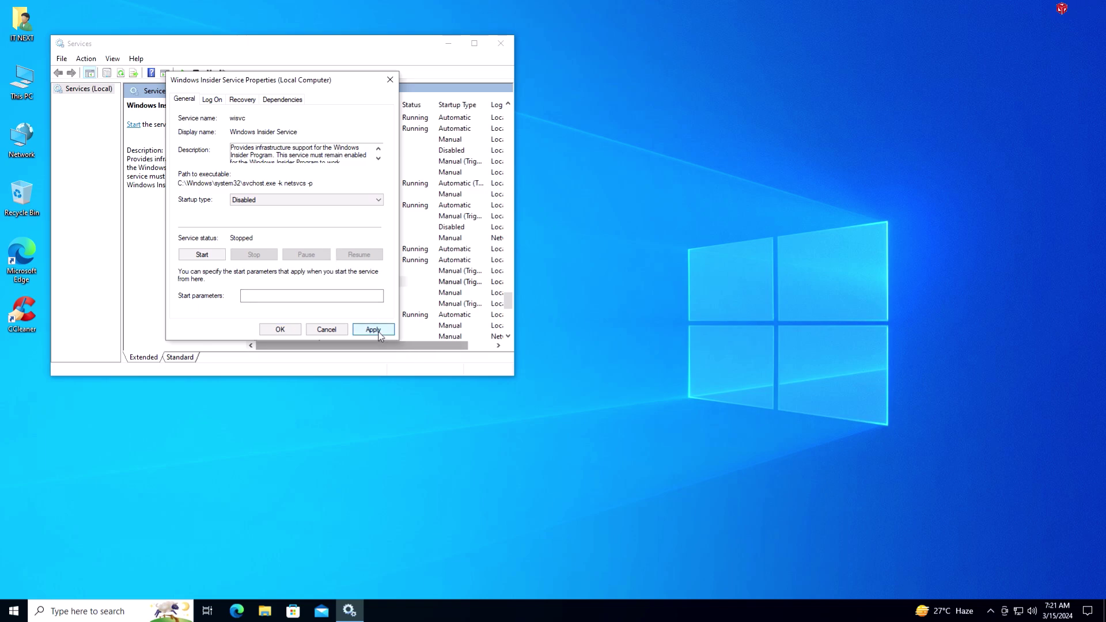
pyautogui.click(374, 330)
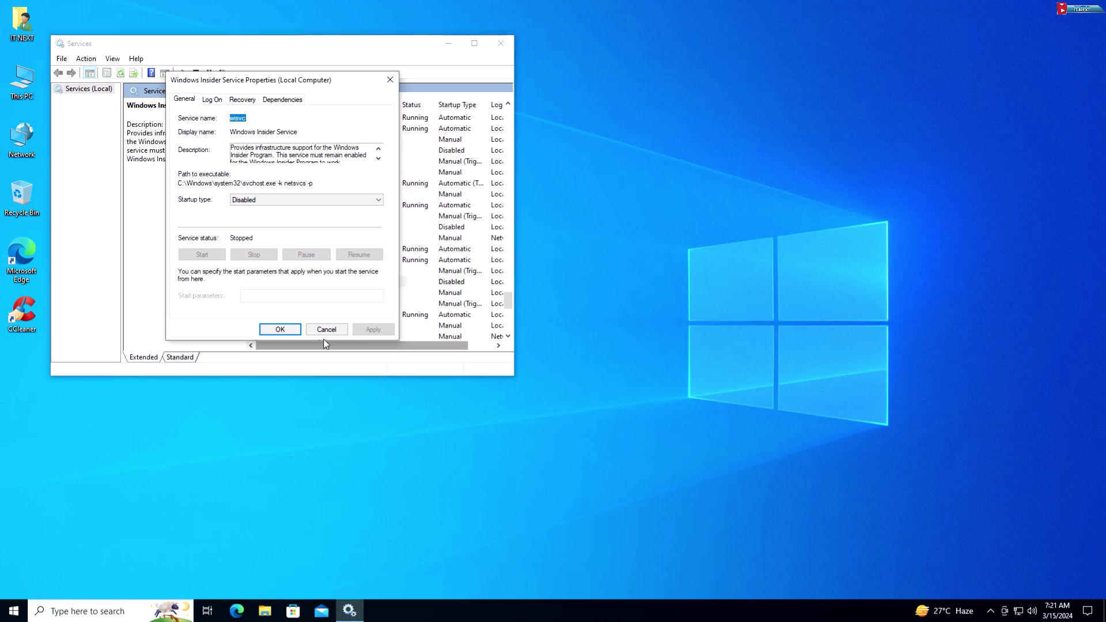
pyautogui.click(285, 330)
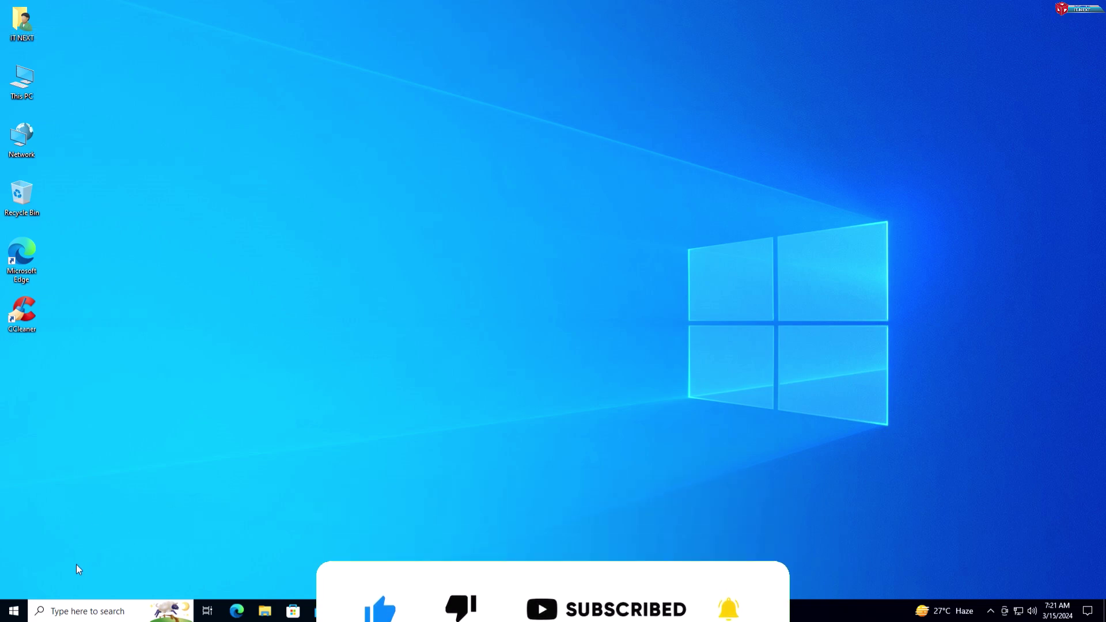
# Reopen the Services console by running services.msc from Run
pyautogui.rightClick(15, 611)
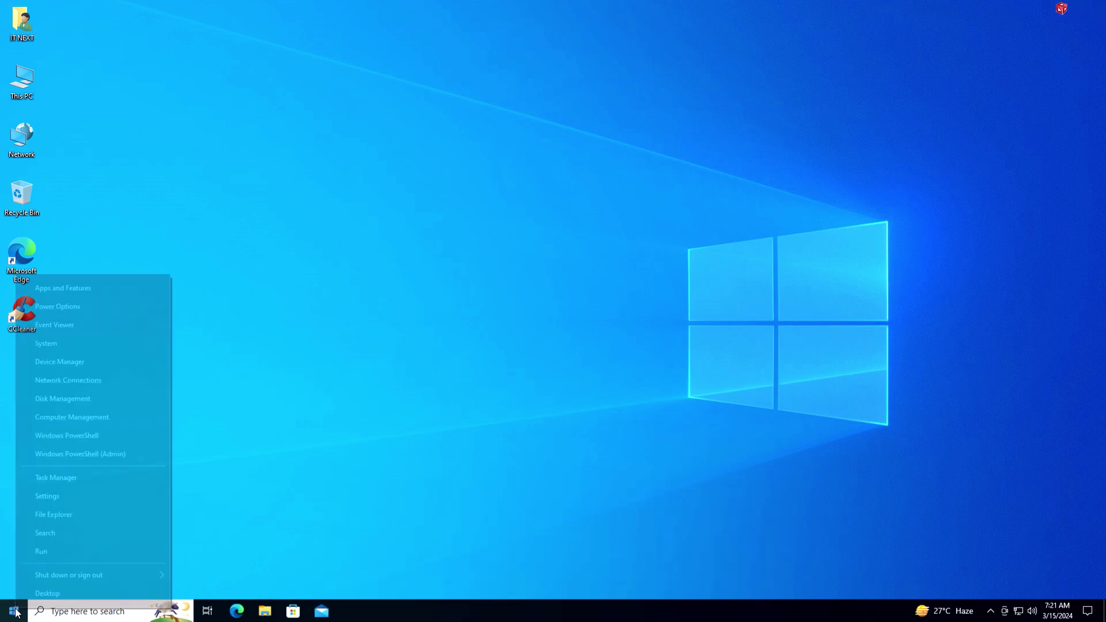
pyautogui.click(53, 551)
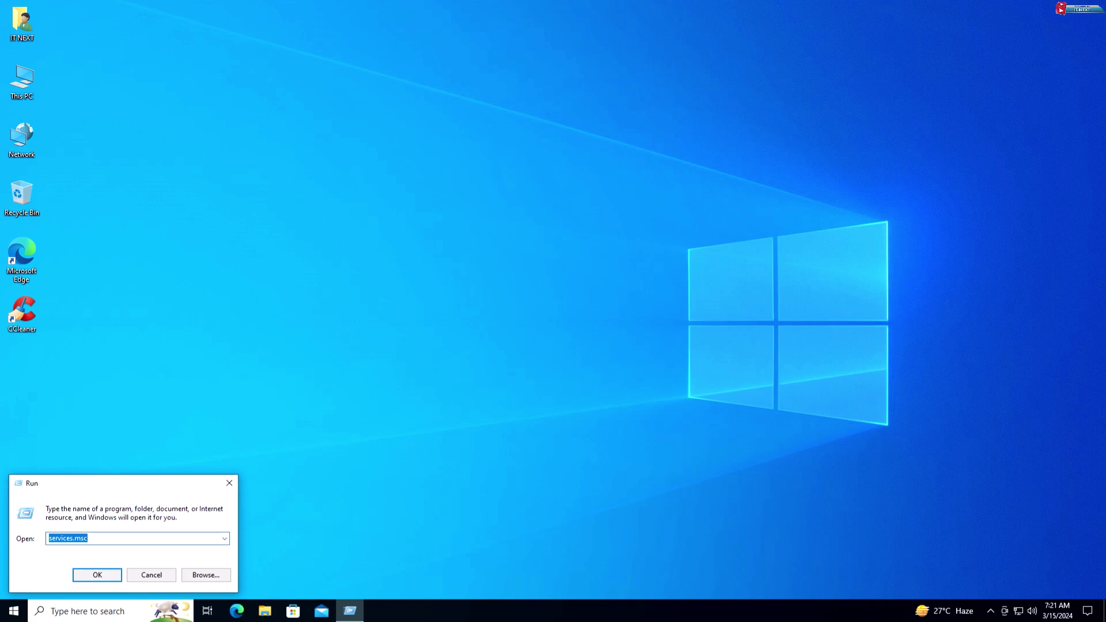
pyautogui.click(104, 574)
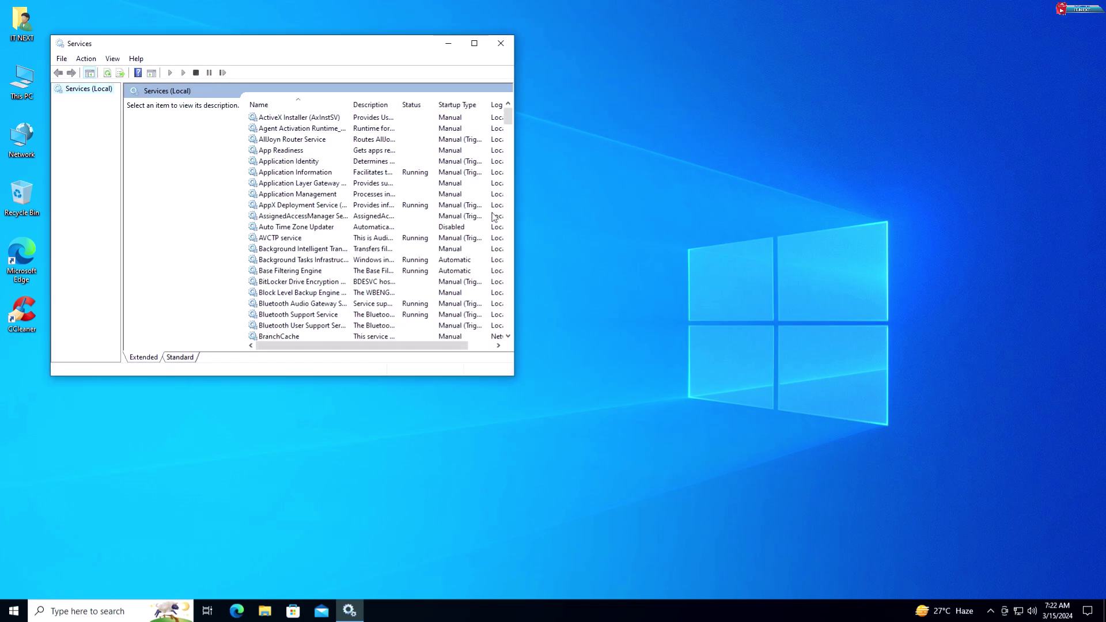
# Set Xbox Live Auth Manager's startup type to Disabled and apply it
pyautogui.moveTo(513, 116); pyautogui.dragTo(498, 331)
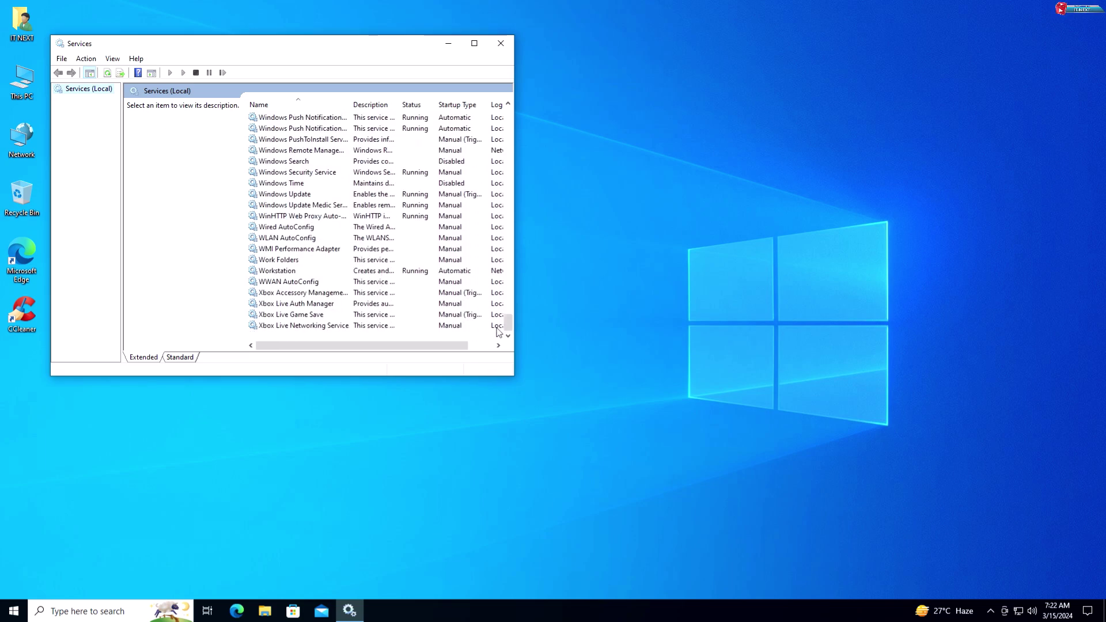
pyautogui.click(301, 304)
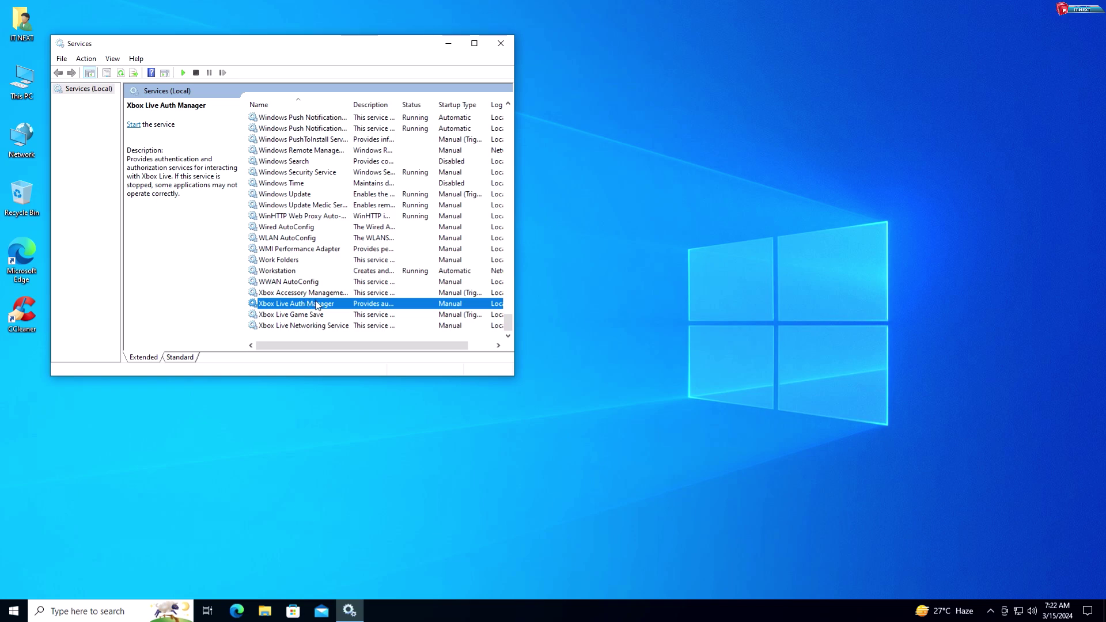
pyautogui.rightClick(316, 306)
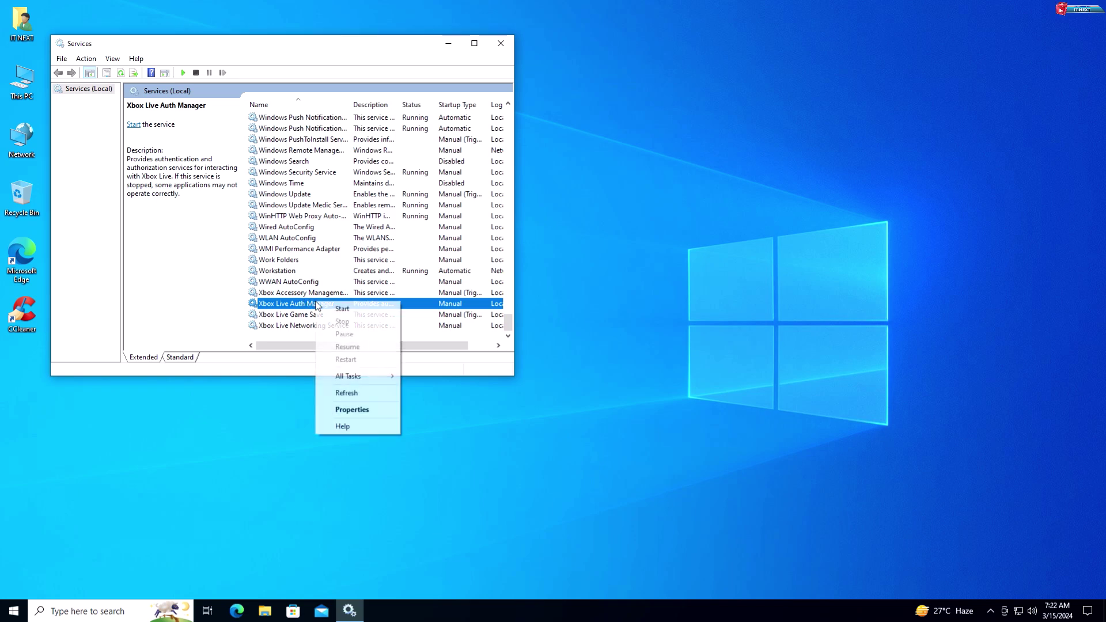
pyautogui.click(358, 412)
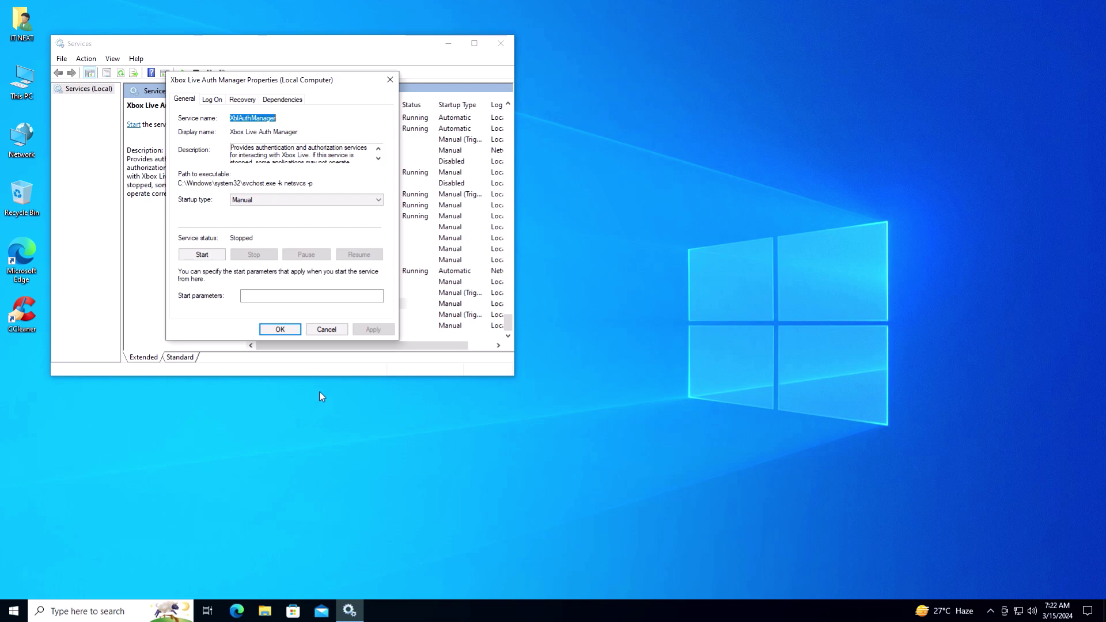
pyautogui.moveTo(1060, 8)
pyautogui.click(298, 200)
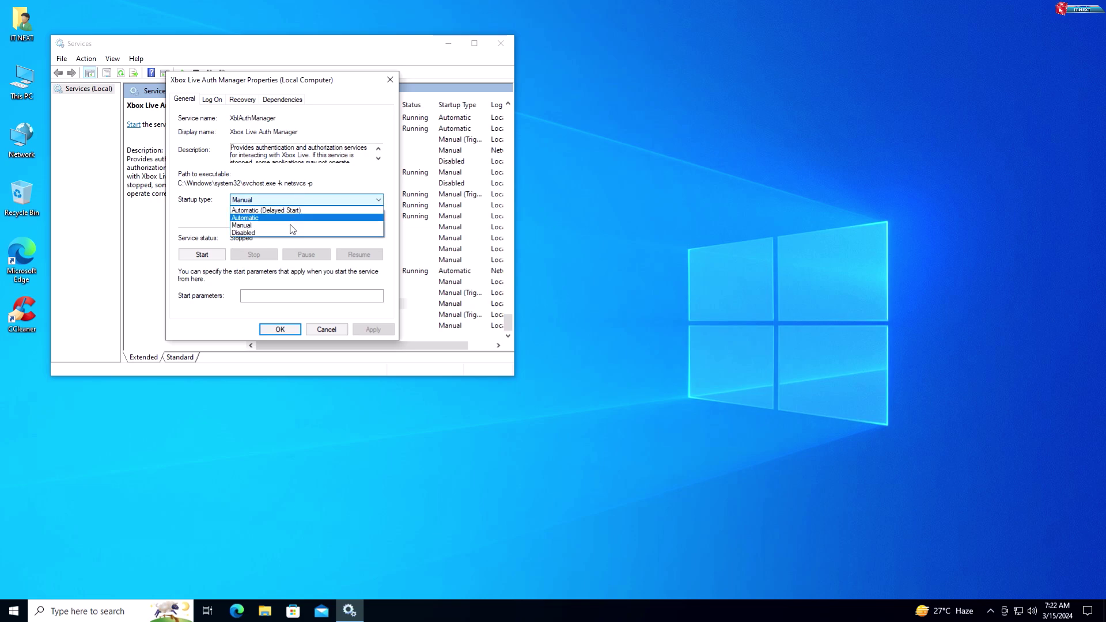
pyautogui.click(290, 236)
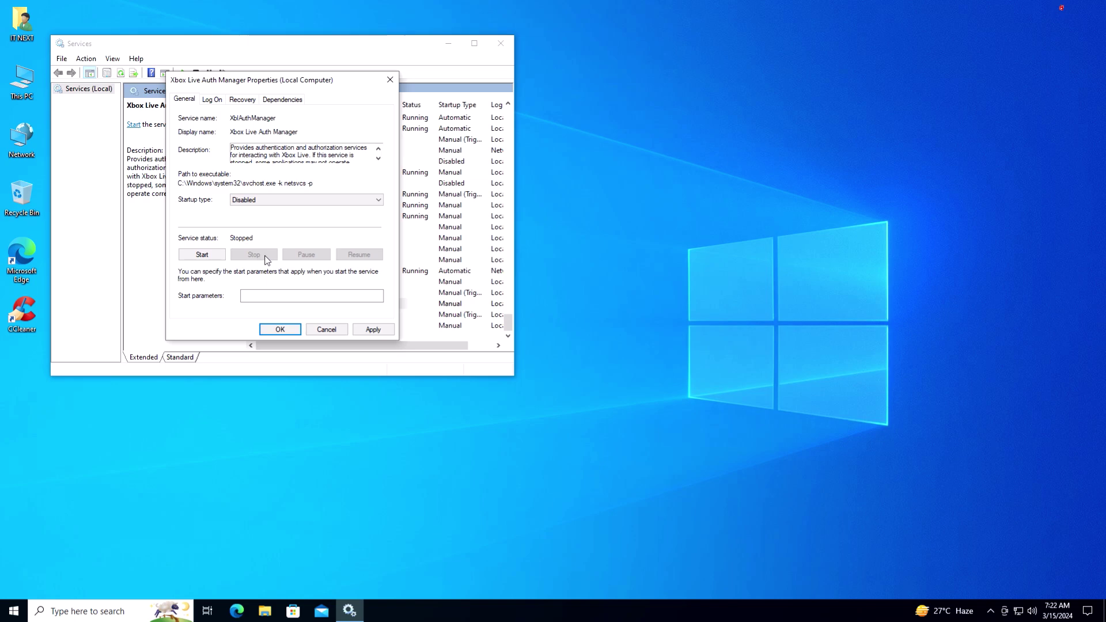
pyautogui.click(373, 329)
pyautogui.click(283, 330)
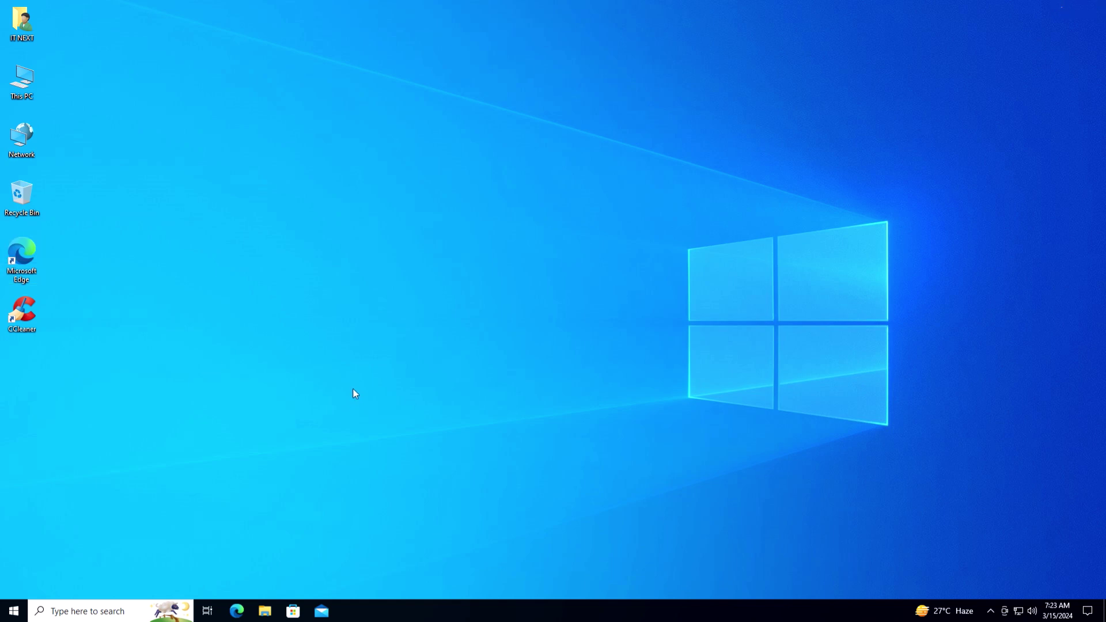
# Reopen the Services console by running services.msc from Run
pyautogui.rightClick(20, 608)
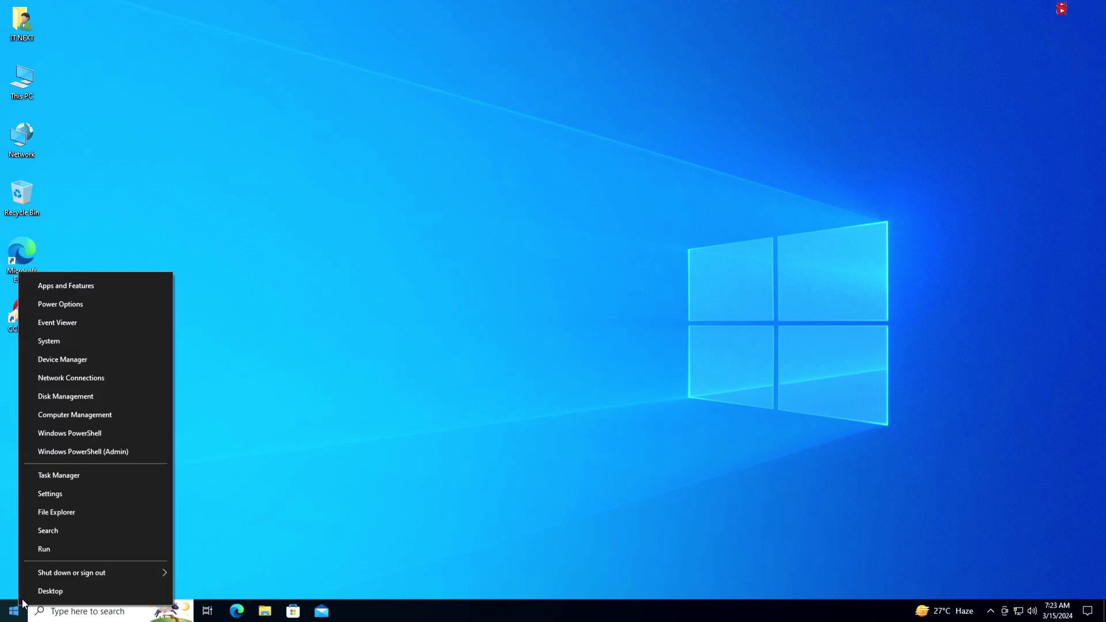
pyautogui.click(68, 548)
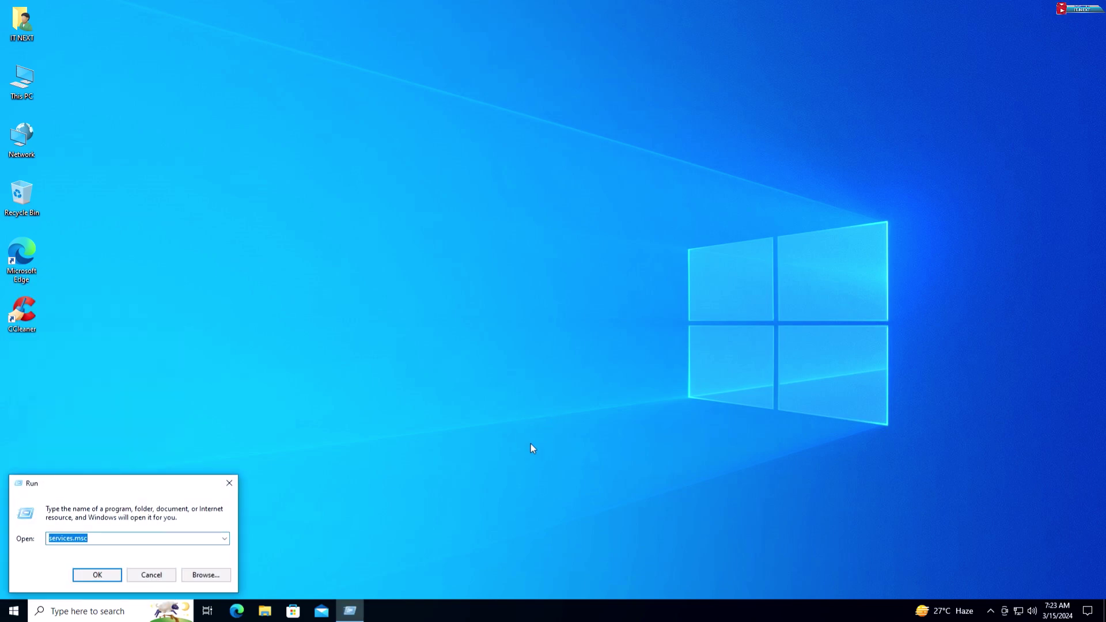
pyautogui.click(112, 576)
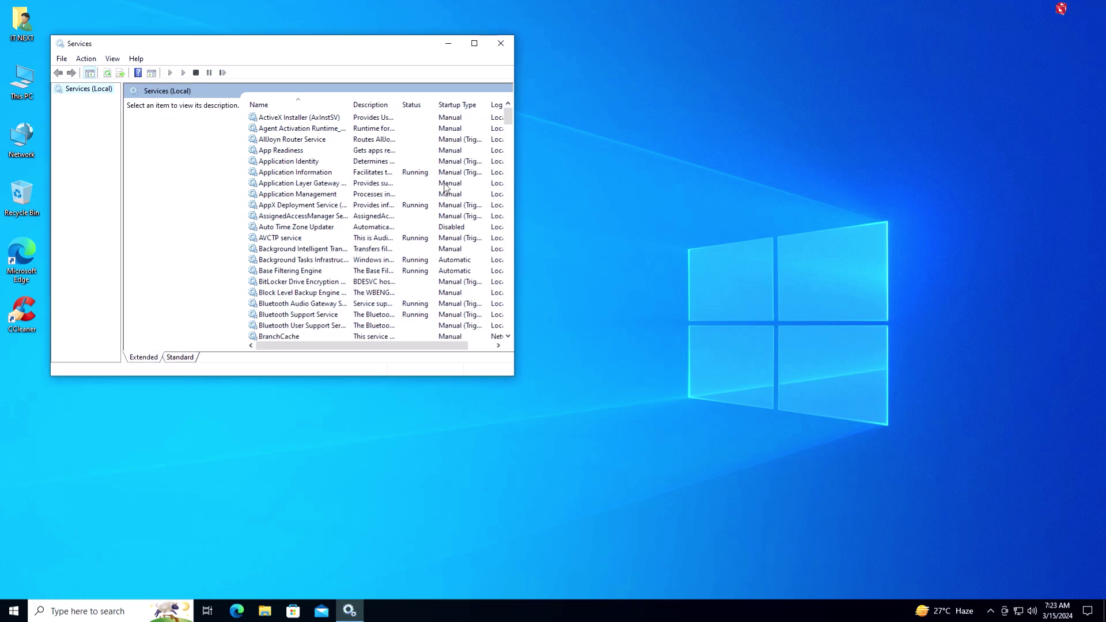
# Set Connected User Experiences and Telemetry to Disabled, stop it, and apply the change
pyautogui.moveTo(510, 120); pyautogui.dragTo(507, 141)
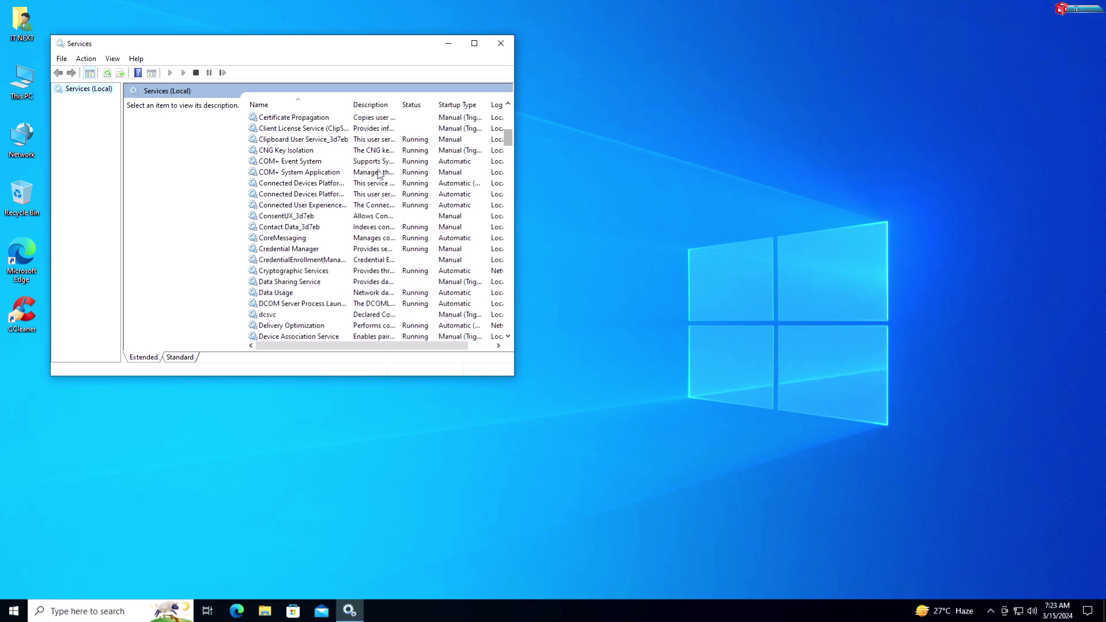
pyautogui.click(317, 206)
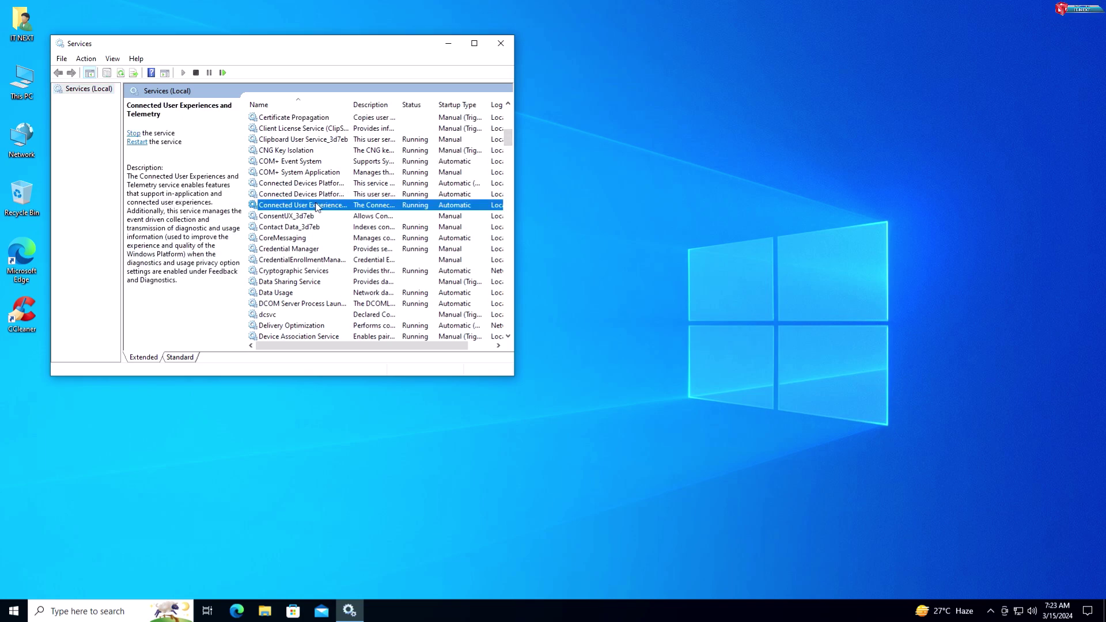
pyautogui.moveTo(351, 107); pyautogui.dragTo(407, 112)
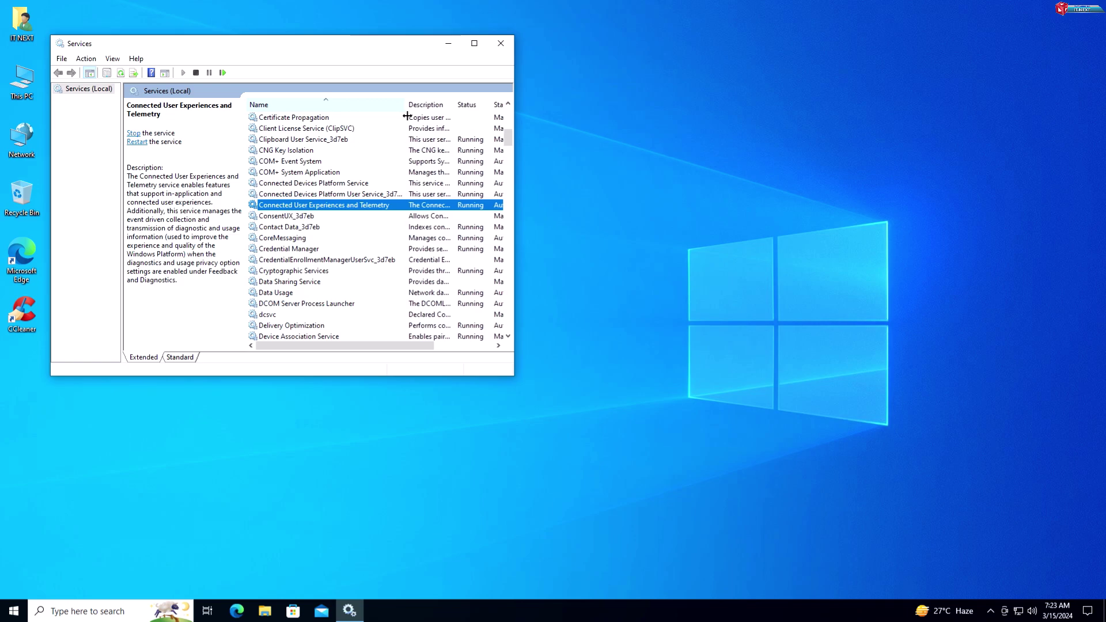
pyautogui.rightClick(373, 206)
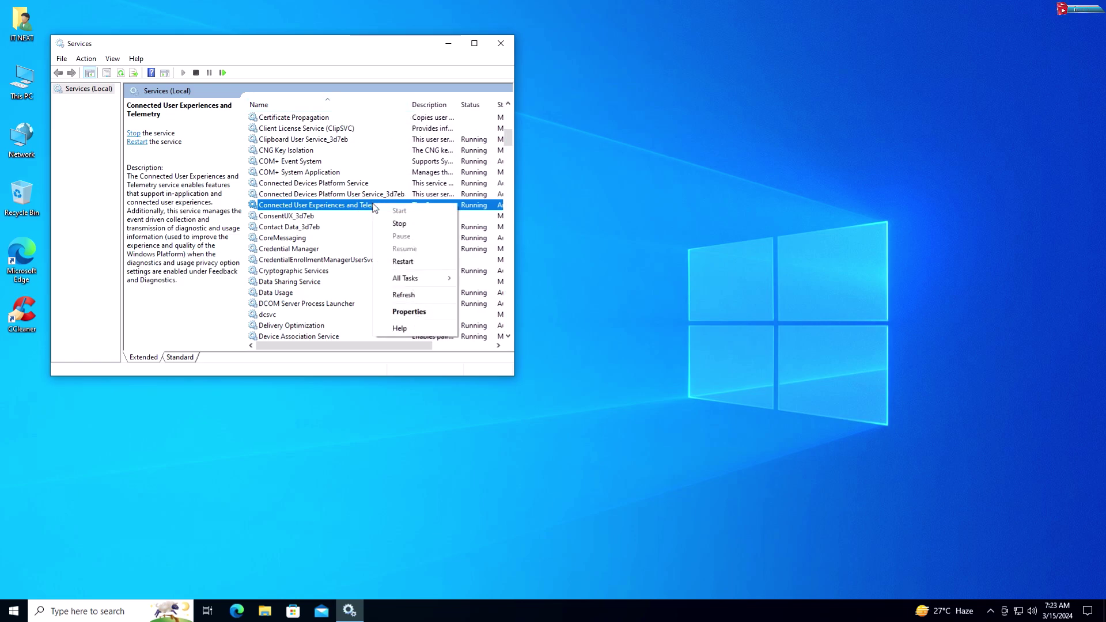
pyautogui.click(403, 311)
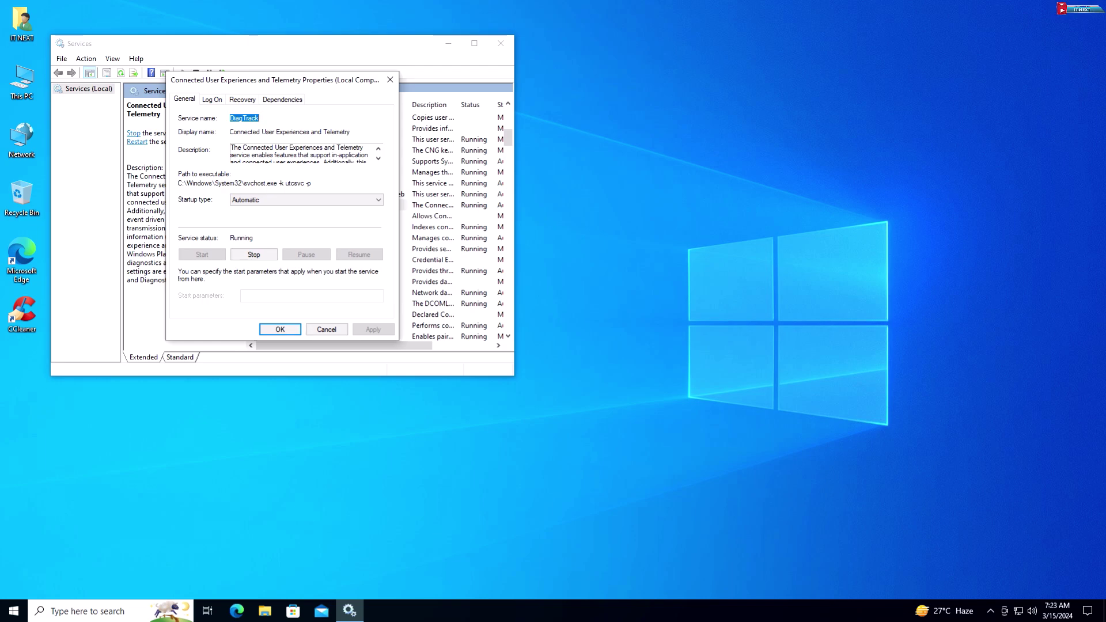
pyautogui.click(289, 202)
pyautogui.click(282, 233)
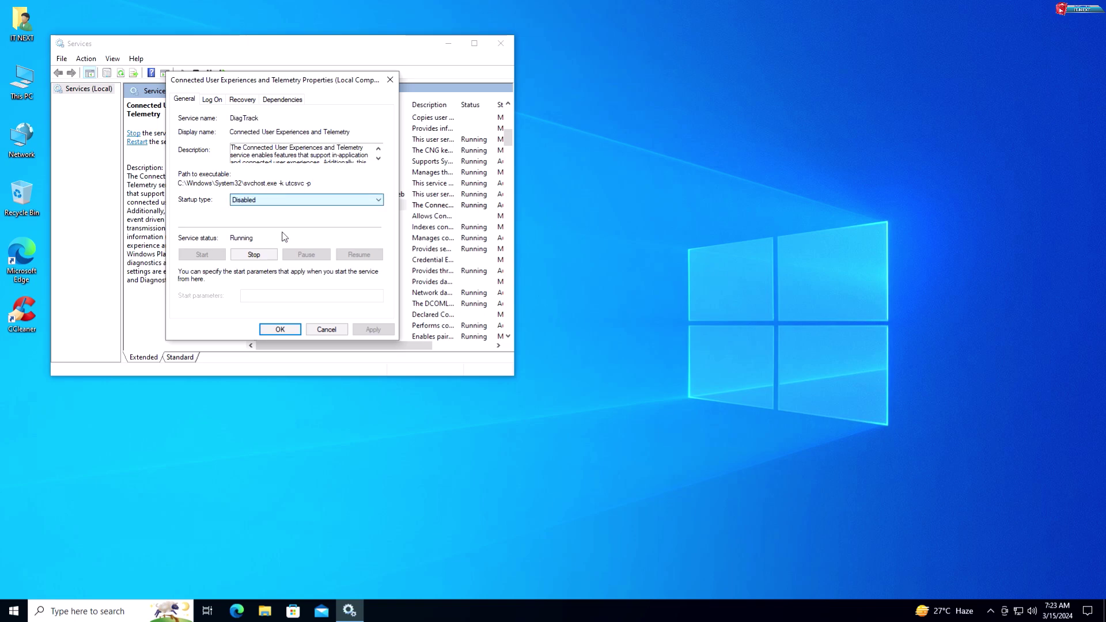
pyautogui.click(254, 255)
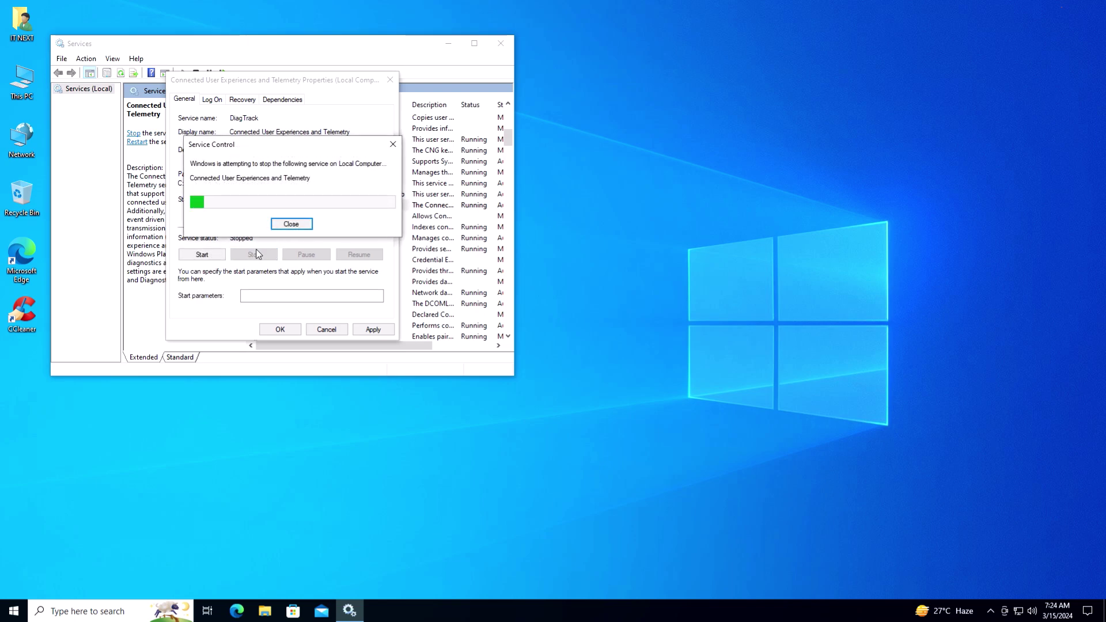
pyautogui.click(364, 330)
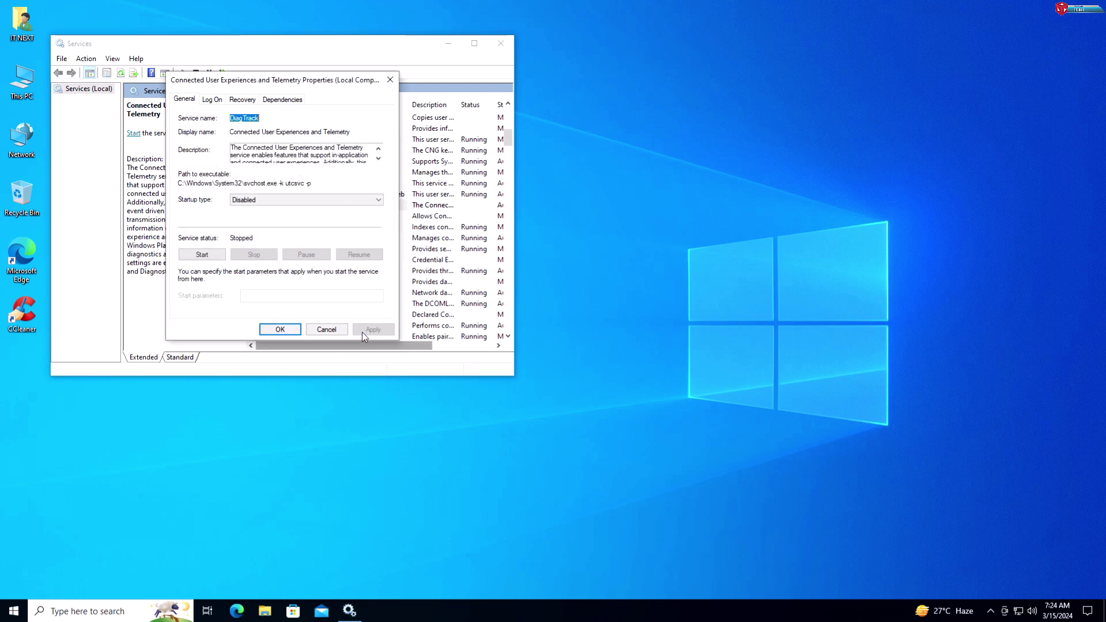
pyautogui.click(280, 330)
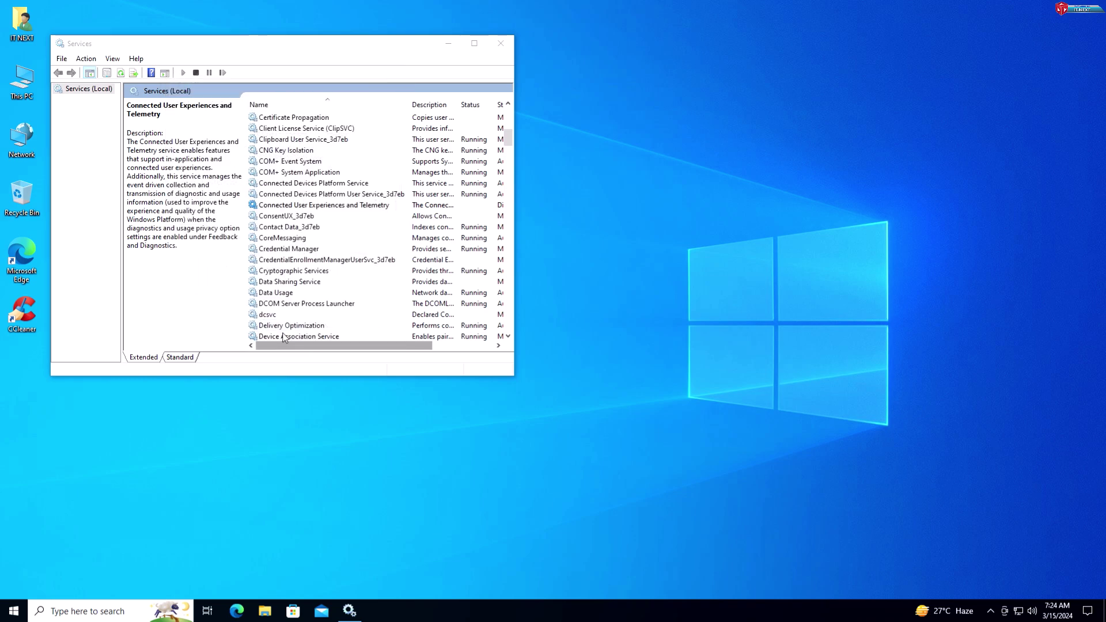